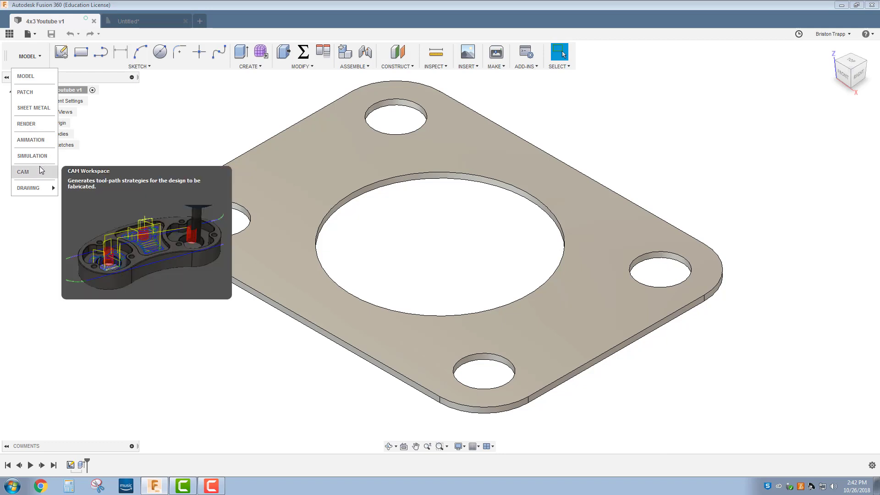
# Step: Start a drawing from the plate design on sheet size A (11in x 8.5in)
pyautogui.moveTo(41, 188)
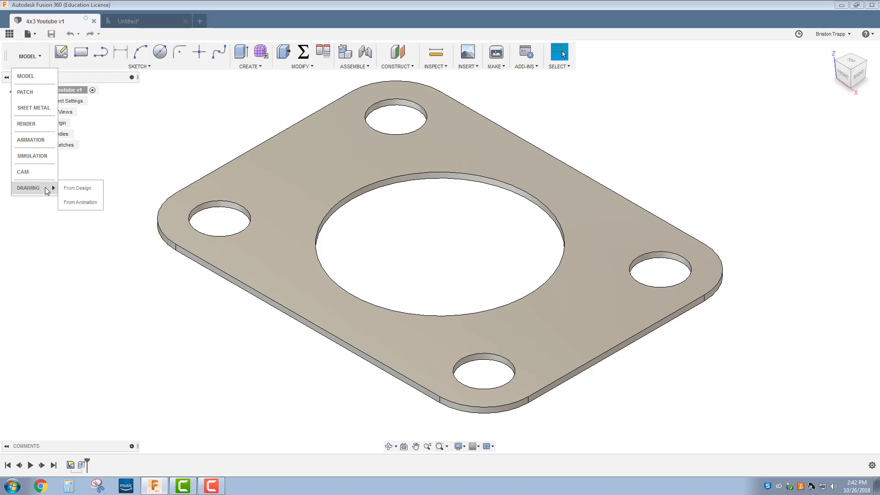
pyautogui.click(71, 188)
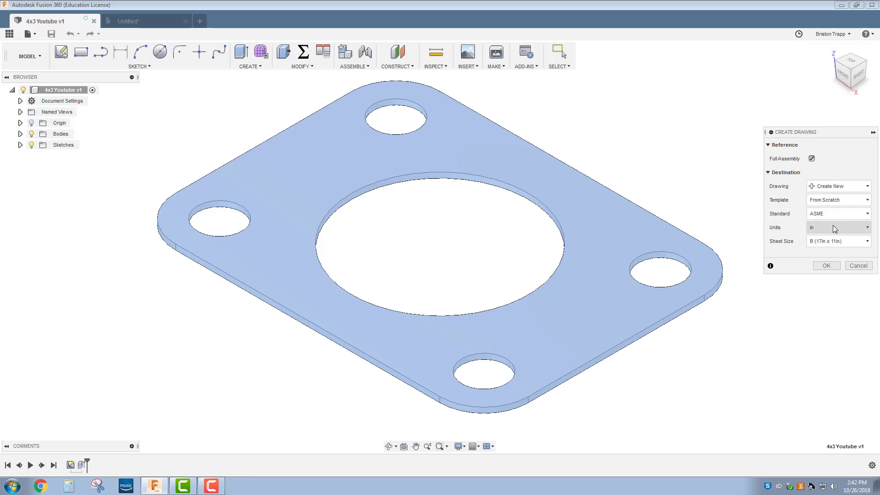
pyautogui.click(847, 245)
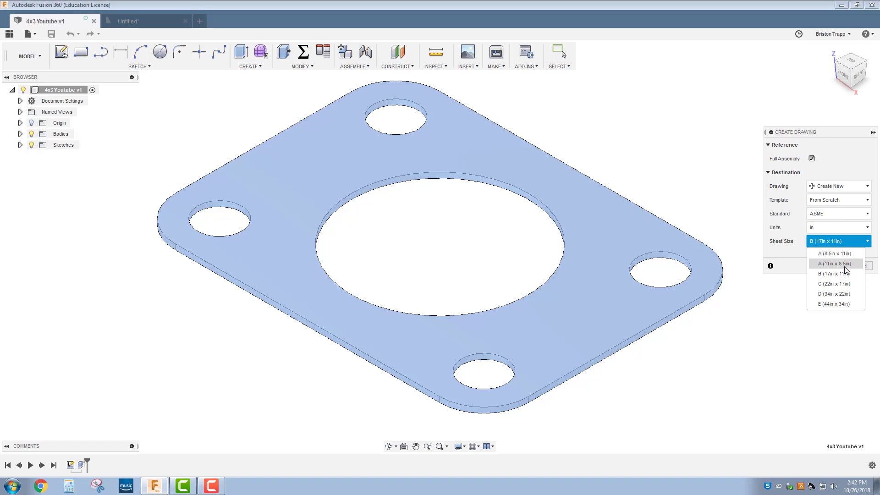
pyautogui.click(846, 265)
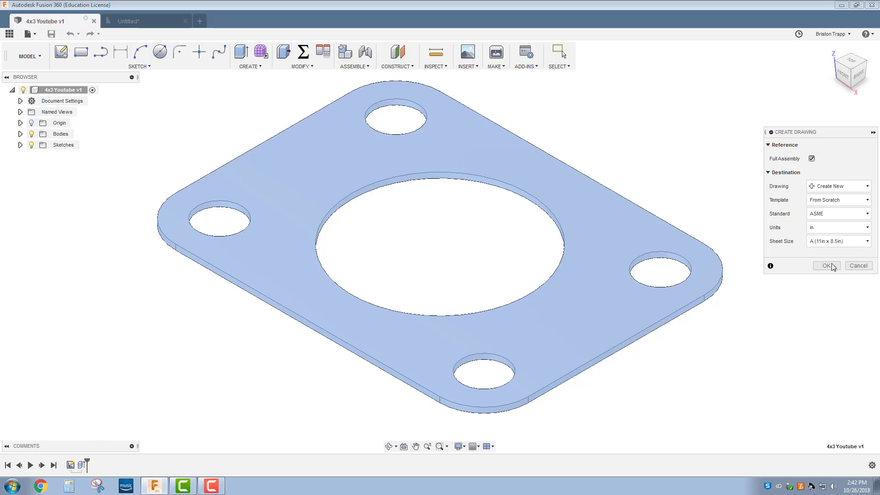
pyautogui.click(827, 266)
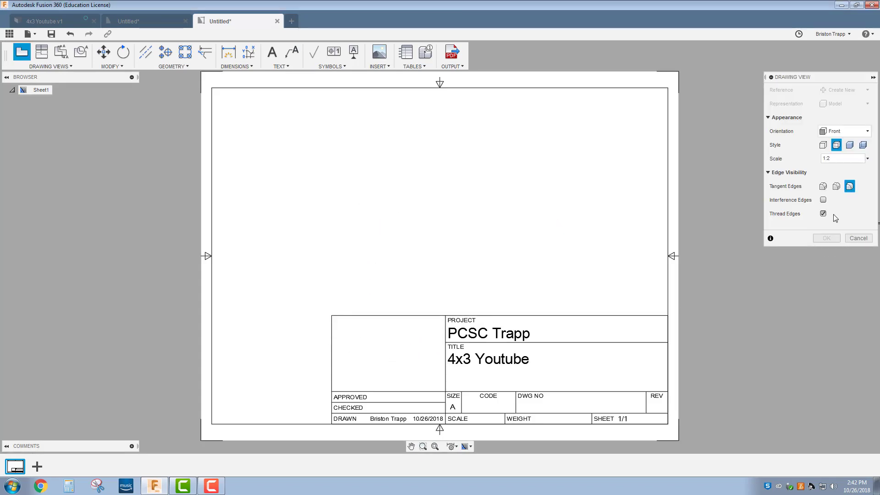
# Step: Cancel view placement and open the 4x3 Youtube title block for editing
pyautogui.click(855, 238)
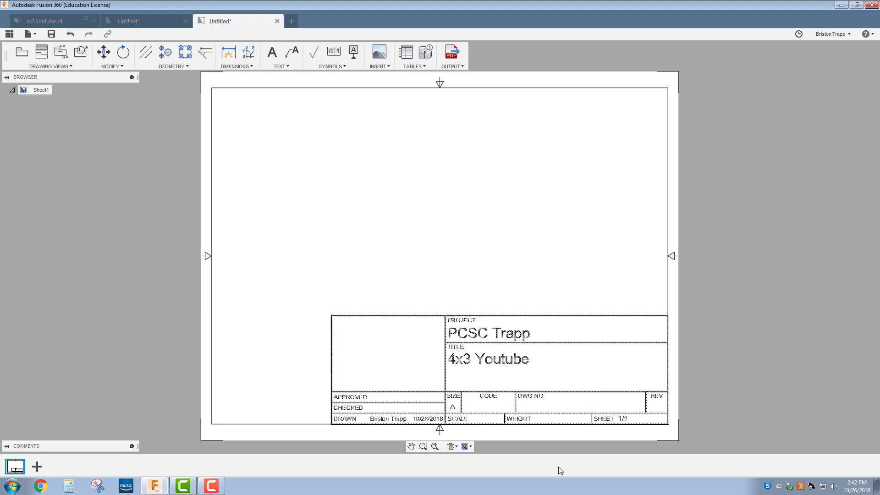
pyautogui.doubleClick(497, 339)
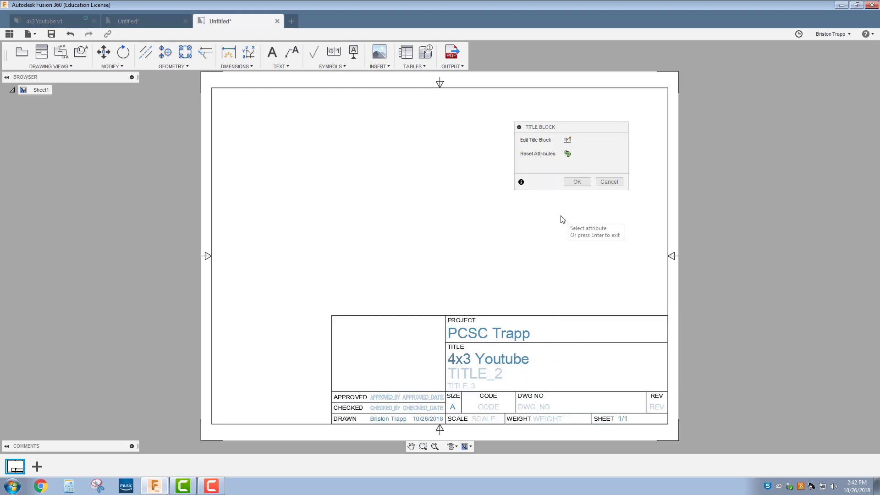
# Step: Replace the title block's project name with 'CNC Plasma'
pyautogui.click(609, 182)
pyautogui.doubleClick(475, 338)
pyautogui.click(484, 333)
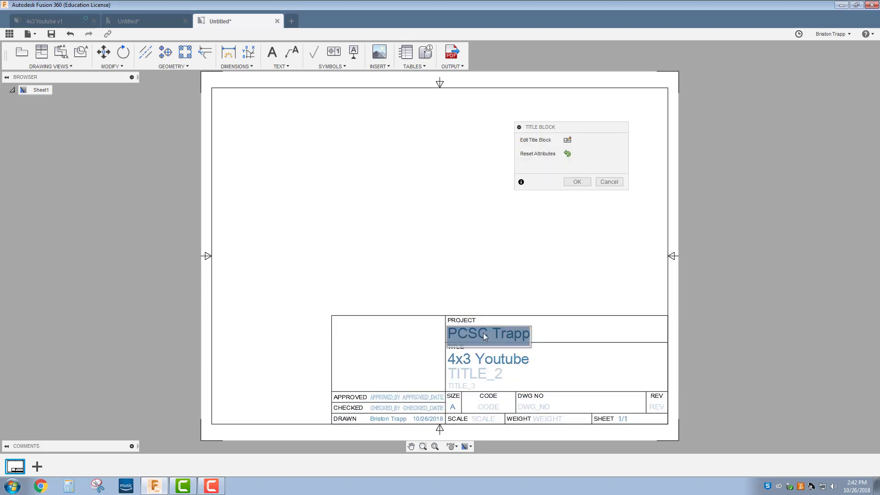
pyautogui.moveTo(526, 335); pyautogui.dragTo(411, 338)
pyautogui.write('CNC')
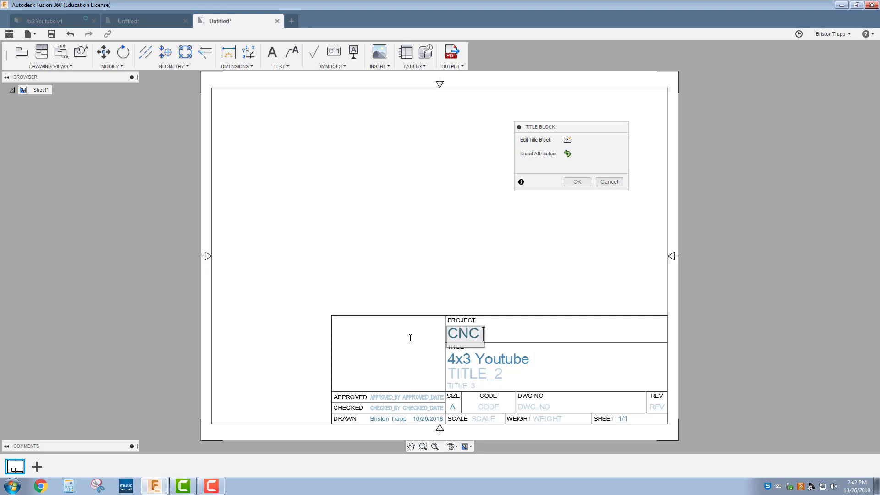
pyautogui.write(' Plasma')
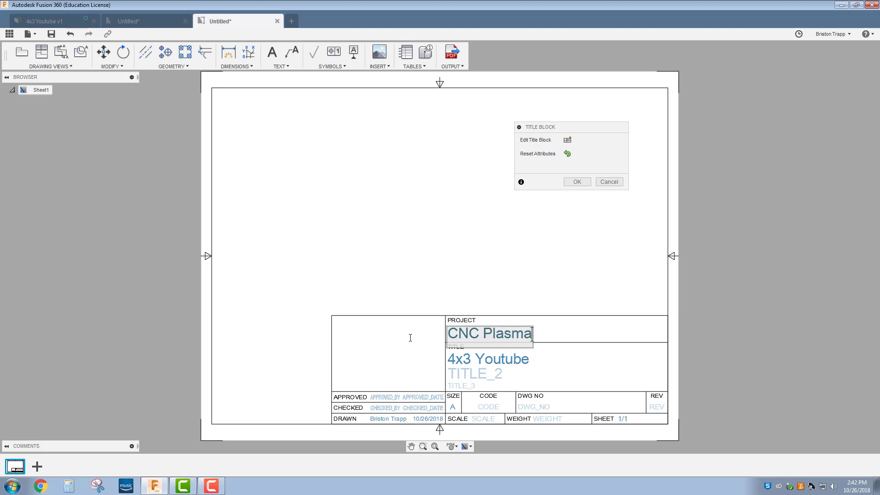
pyautogui.click(497, 364)
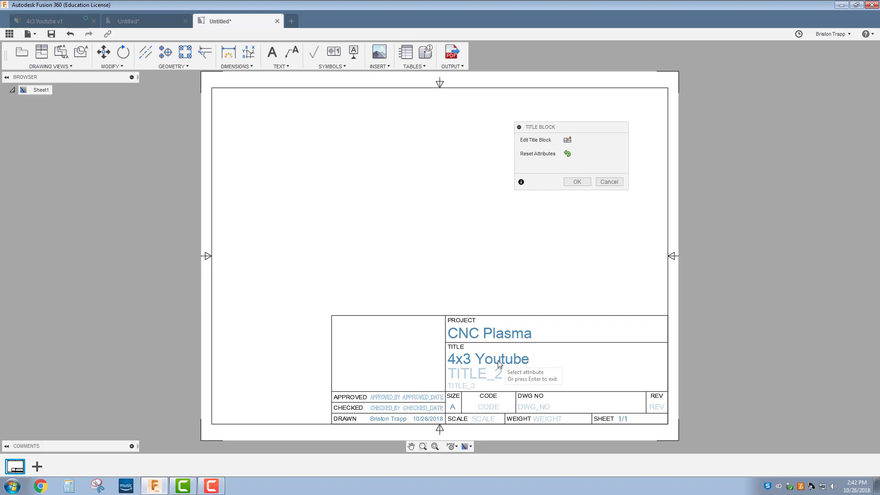
# Step: Change the title from '4x3 Youtube' to '4x3 Widget', leaving the second line empty
pyautogui.doubleClick(506, 359)
pyautogui.moveTo(475, 362); pyautogui.dragTo(526, 362)
pyautogui.write('Widget')
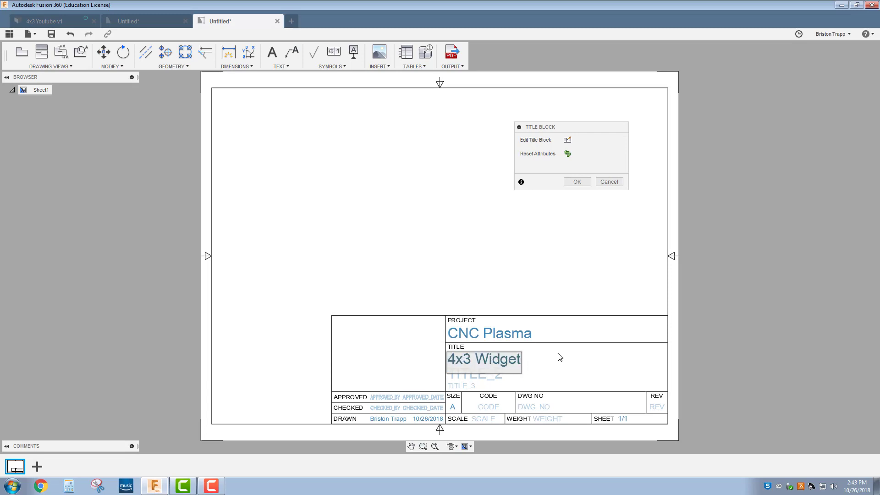
pyautogui.click(515, 380)
pyautogui.click(487, 382)
pyautogui.click(571, 384)
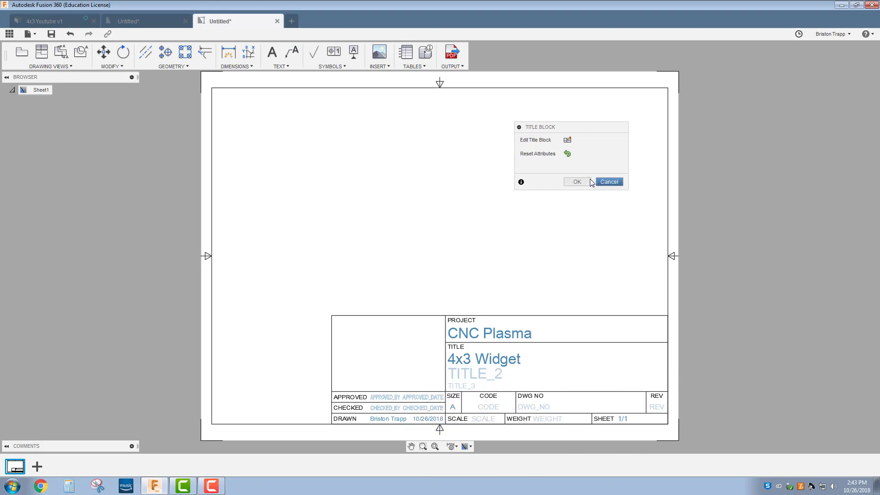
pyautogui.click(608, 182)
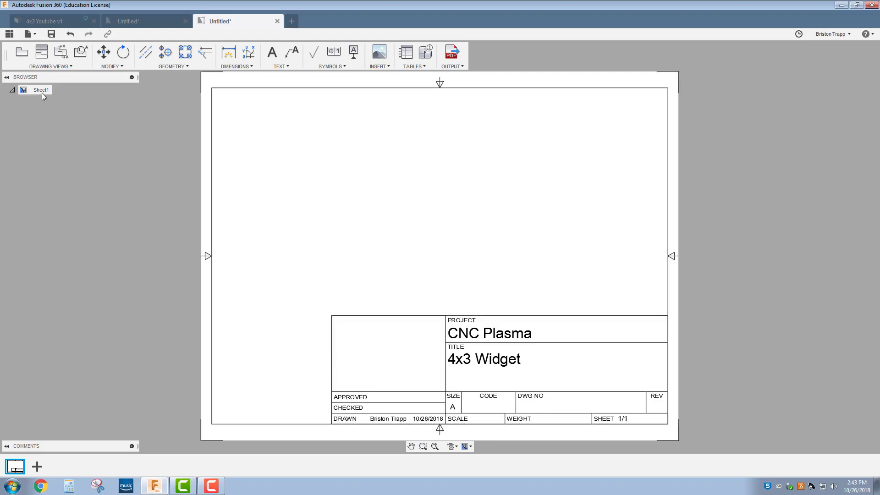
# Step: Begin a base view of the plate with Top orientation at 1:1 scale
pyautogui.click(20, 56)
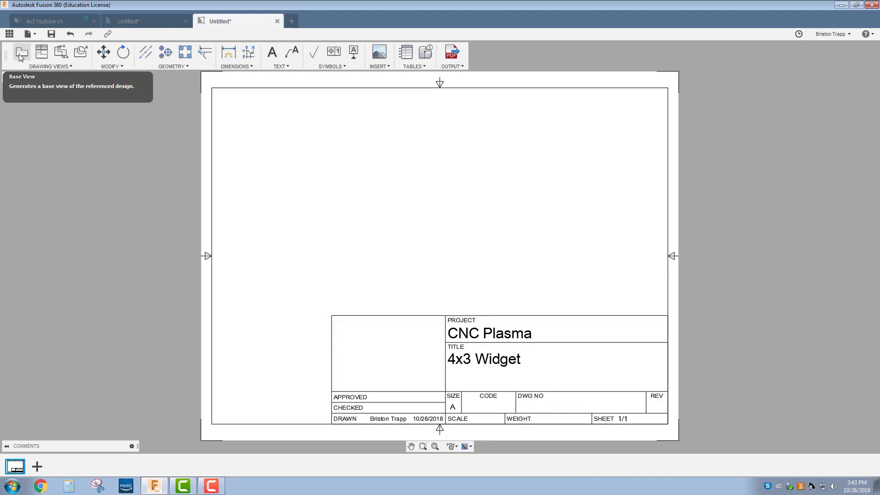
pyautogui.click(20, 55)
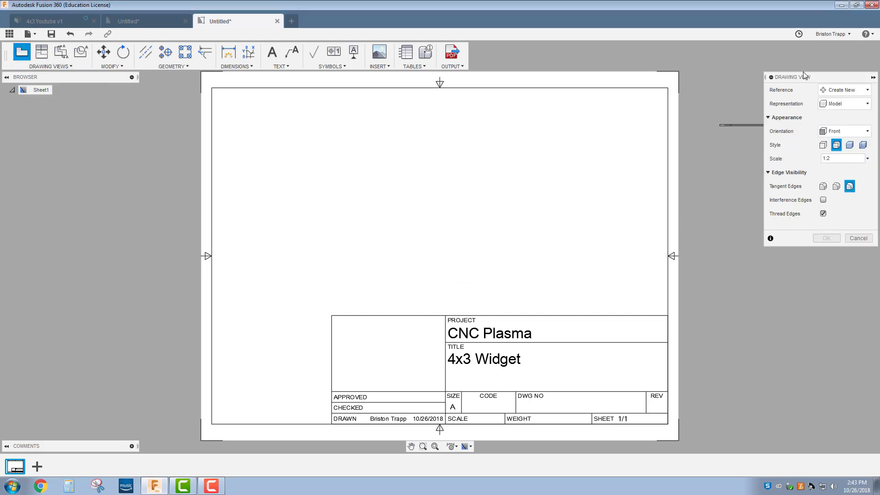
pyautogui.moveTo(812, 78)
pyautogui.mouseDown()
pyautogui.moveTo(556, 114)
pyautogui.moveTo(576, 117)
pyautogui.mouseUp()
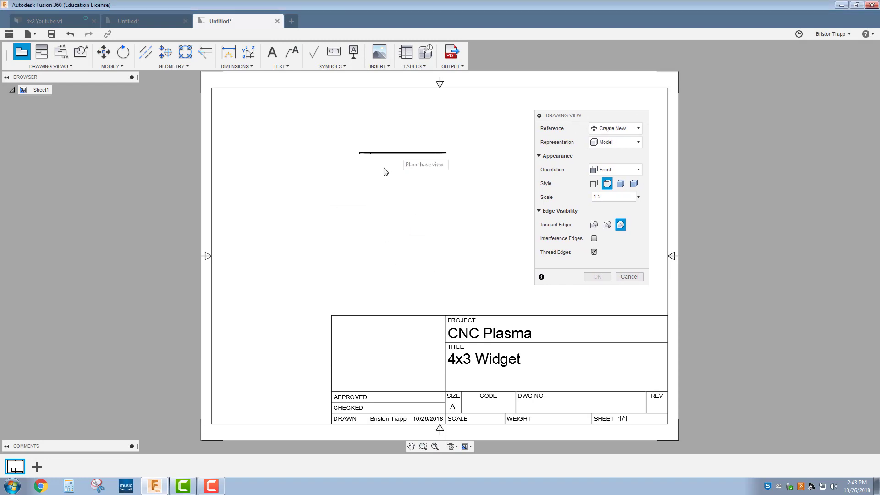
pyautogui.click(610, 173)
pyautogui.click(609, 183)
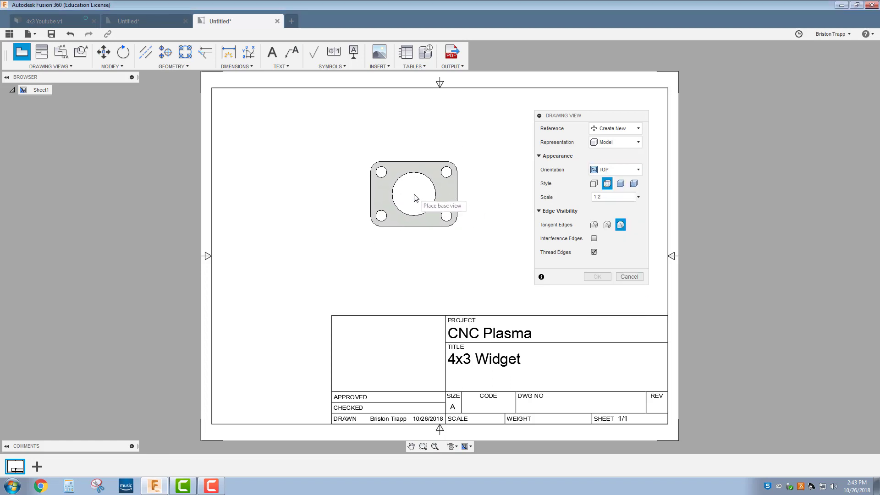
pyautogui.click(615, 197)
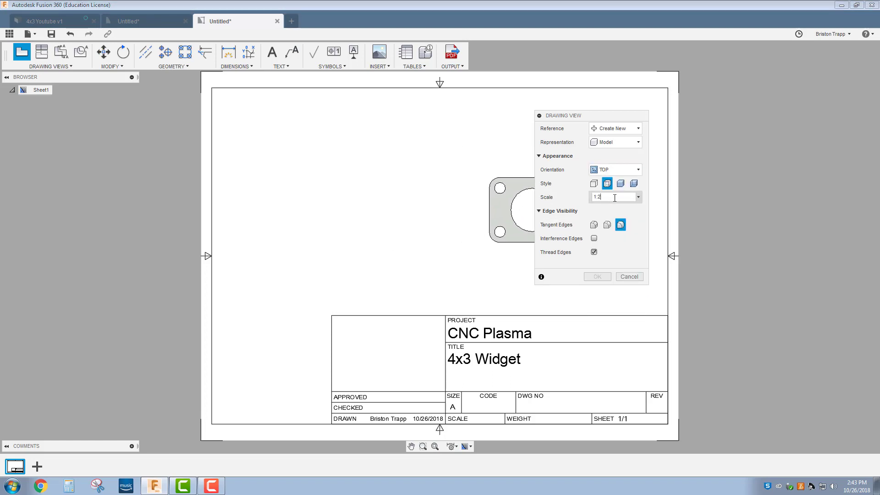
pyautogui.click(638, 198)
pyautogui.click(614, 59)
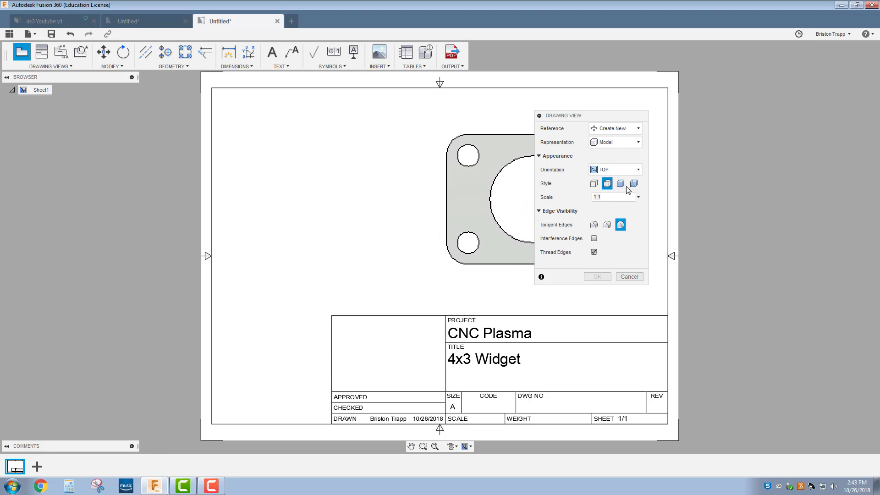
# Step: Make the view shaded and place it in the sheet's upper area
pyautogui.click(594, 183)
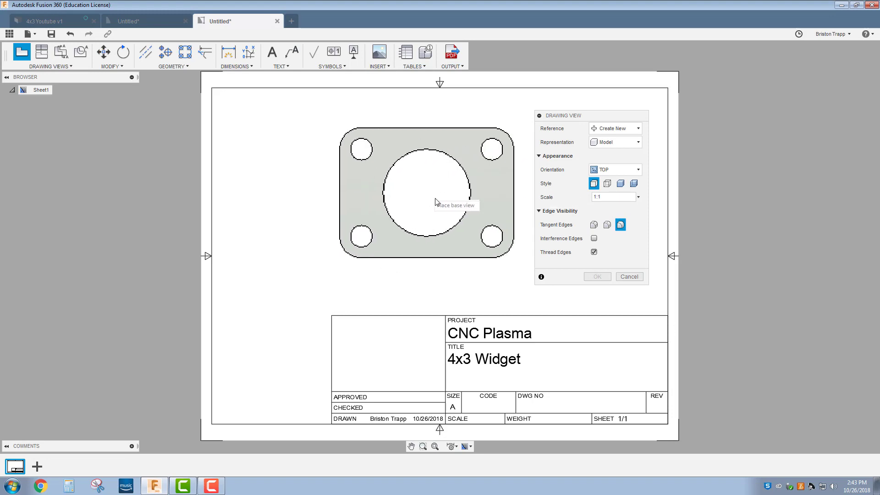
pyautogui.click(607, 184)
pyautogui.click(620, 184)
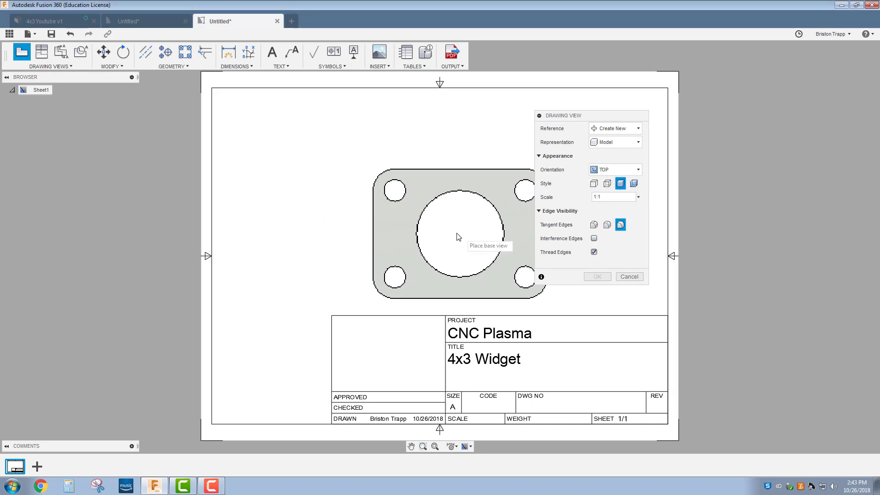
pyautogui.click(420, 202)
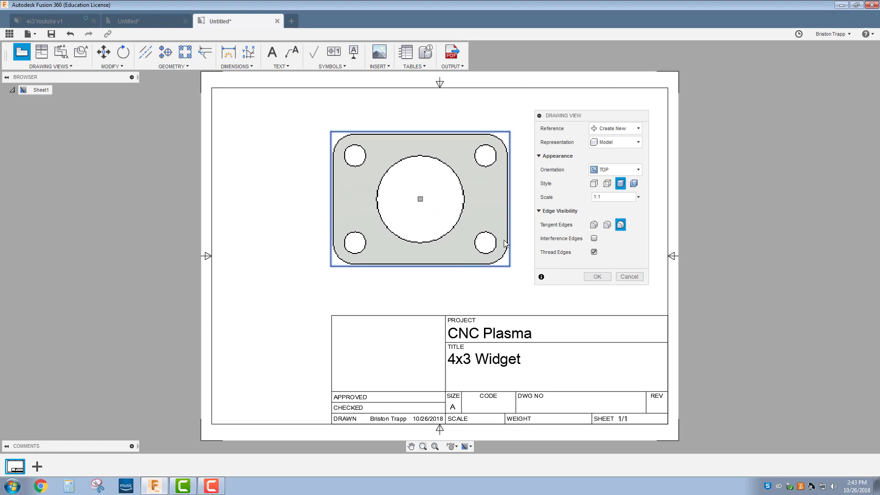
pyautogui.click(595, 183)
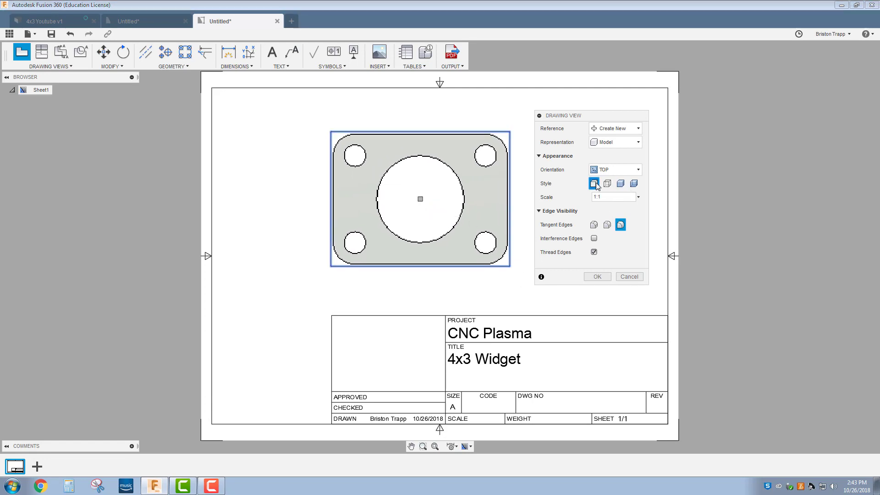
pyautogui.click(620, 184)
pyautogui.click(597, 276)
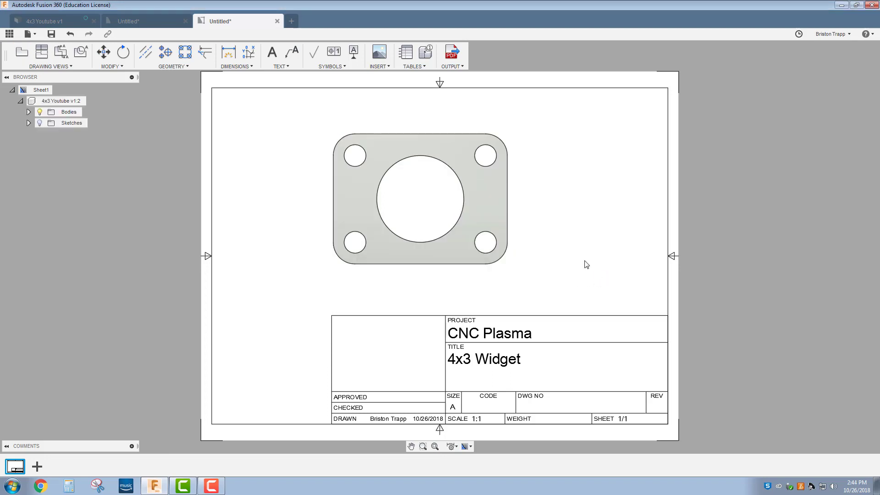
# Step: Change the top view's style to Visible Edges and close the view settings
pyautogui.doubleClick(503, 211)
pyautogui.click(594, 156)
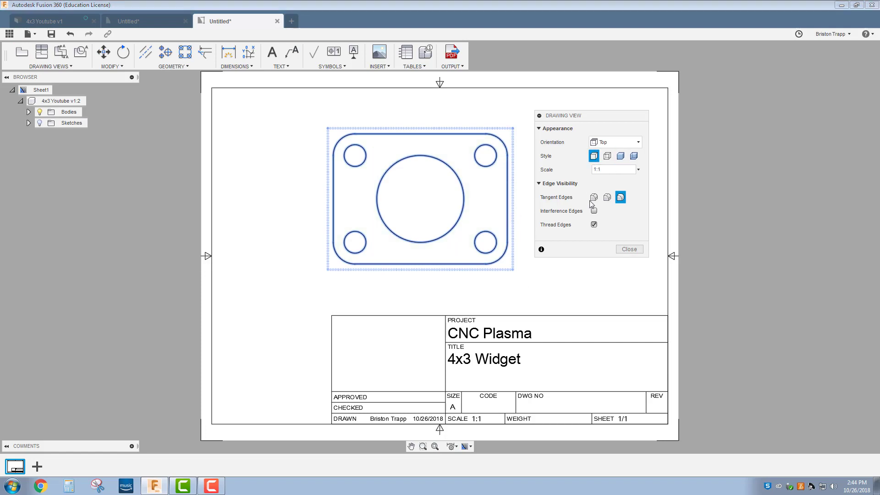
pyautogui.click(629, 250)
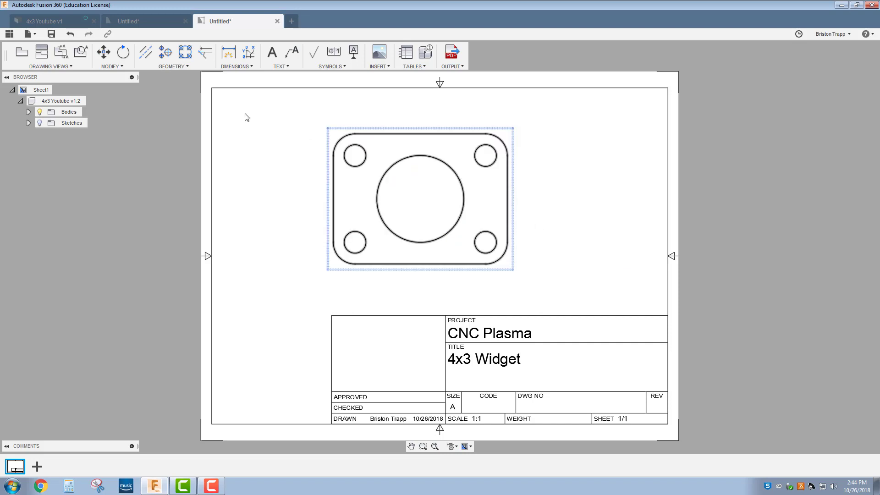
# Step: Project a side view from the top view, placed to its right
pyautogui.click(46, 58)
pyautogui.click(359, 182)
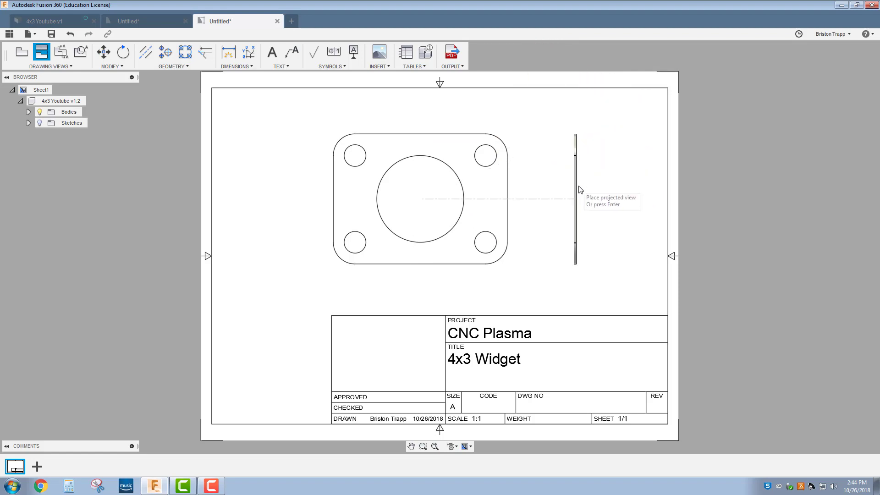
pyautogui.click(575, 183)
pyautogui.rightClick(606, 179)
pyautogui.click(628, 184)
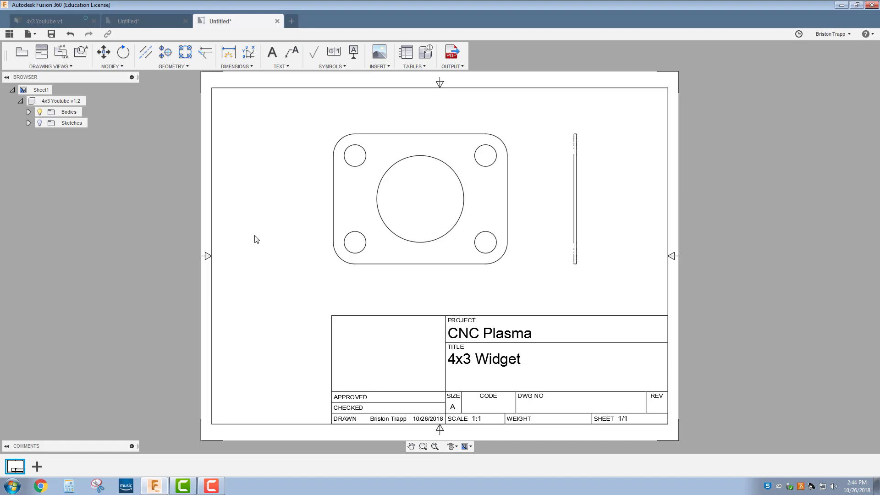
pyautogui.click(226, 57)
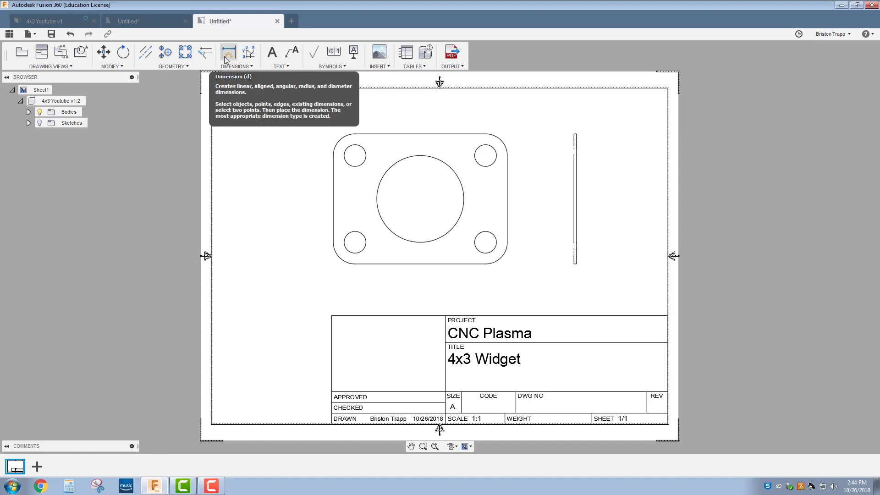
# Step: Dimension the plate's width 4 above it and height 3 to its left
pyautogui.click(334, 175)
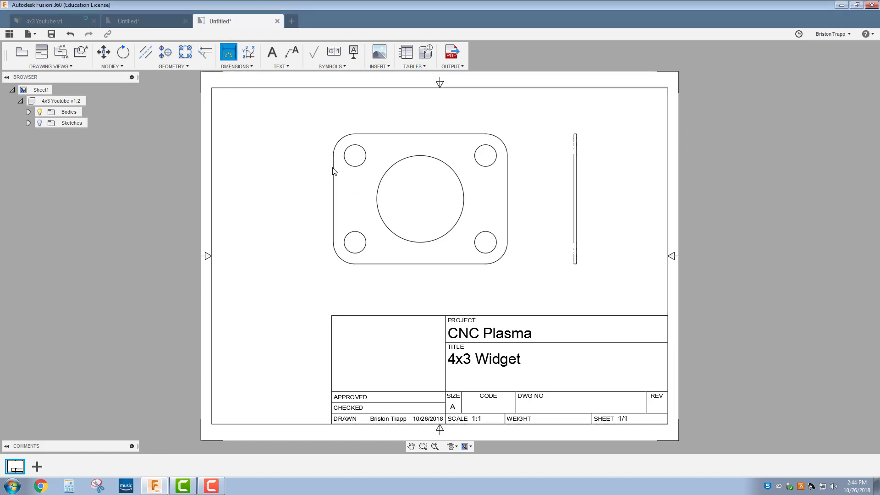
pyautogui.click(510, 193)
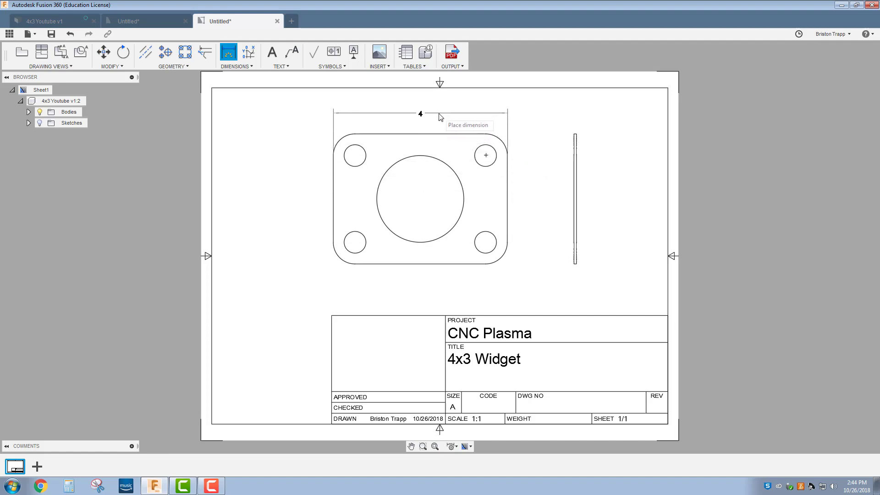
pyautogui.click(439, 118)
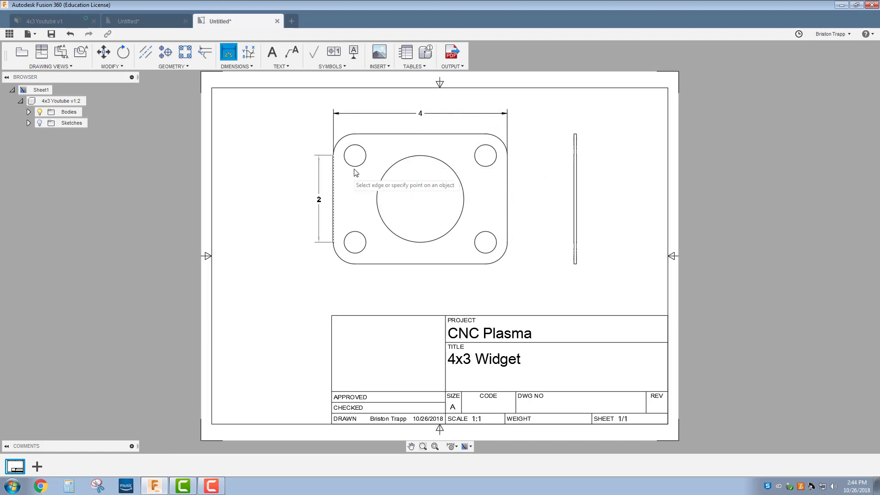
pyautogui.click(388, 135)
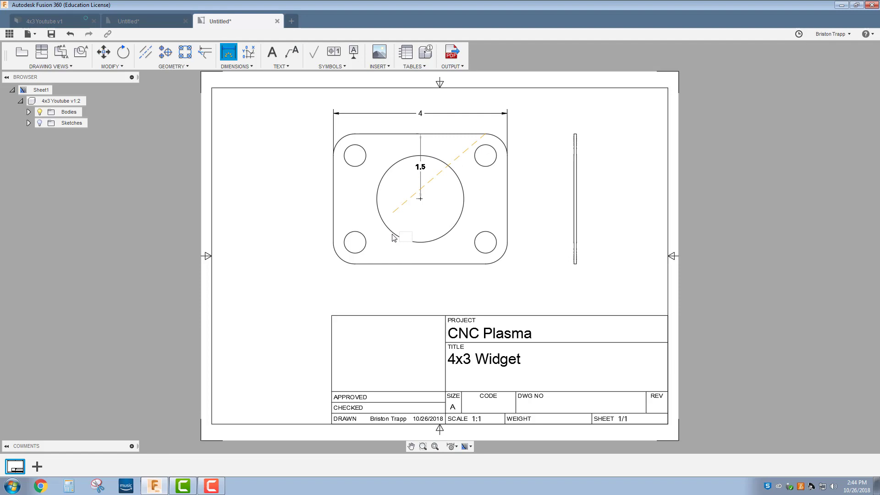
pyautogui.click(399, 264)
pyautogui.click(312, 237)
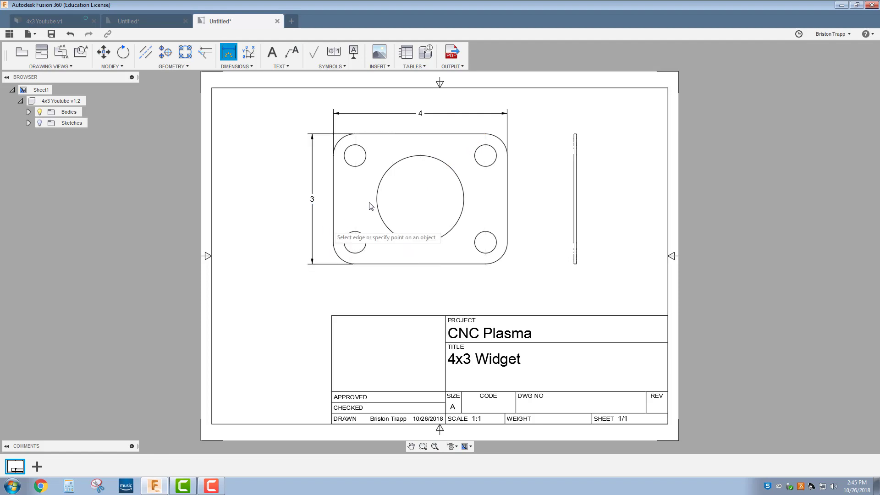
pyautogui.rightClick(395, 147)
pyautogui.click(419, 147)
# Step: Move the 4 and 3 dimensions further away from the plate outline
pyautogui.click(423, 110)
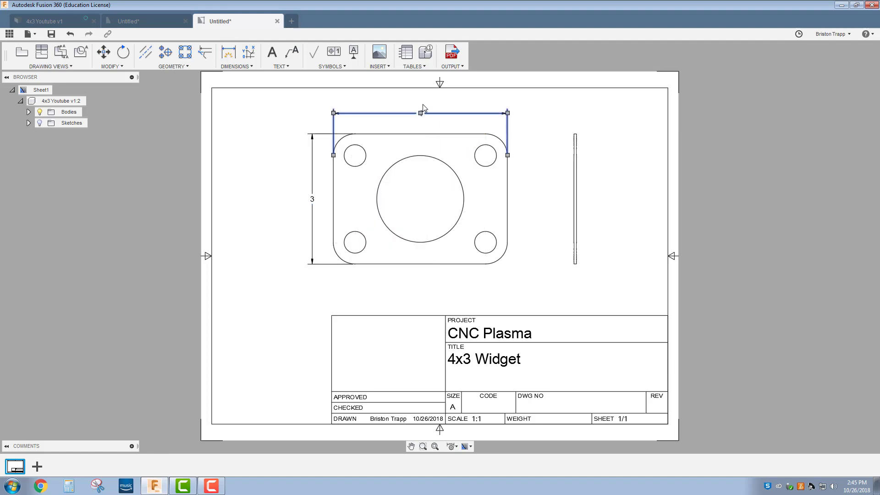
pyautogui.moveTo(420, 115); pyautogui.dragTo(421, 104)
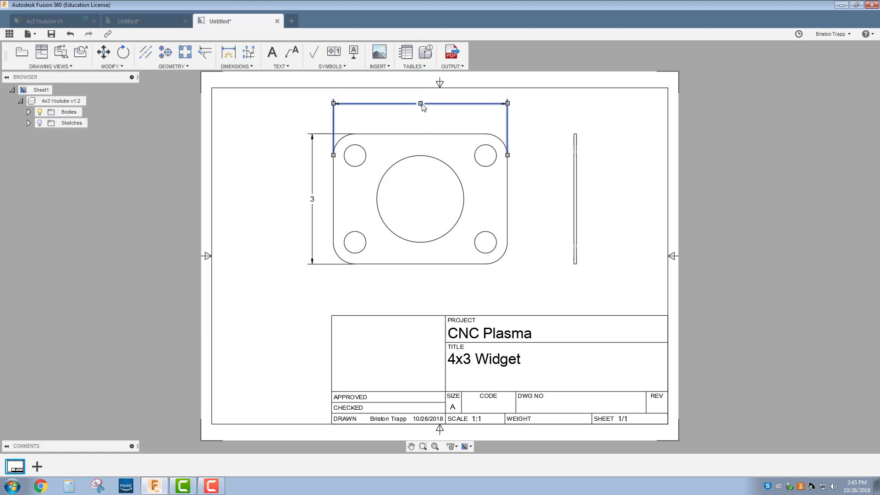
pyautogui.click(312, 200)
pyautogui.moveTo(312, 199)
pyautogui.mouseDown()
pyautogui.moveTo(296, 206)
pyautogui.moveTo(301, 200)
pyautogui.mouseUp()
pyautogui.rightClick(309, 203)
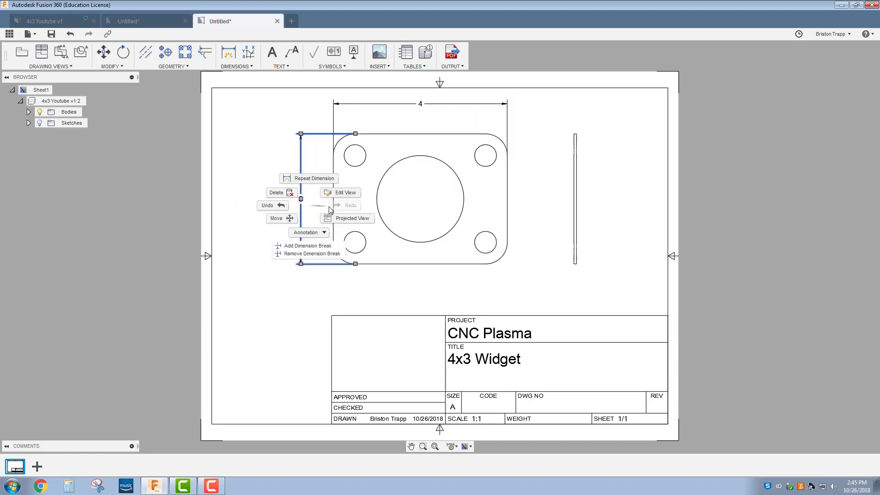
pyautogui.click(312, 215)
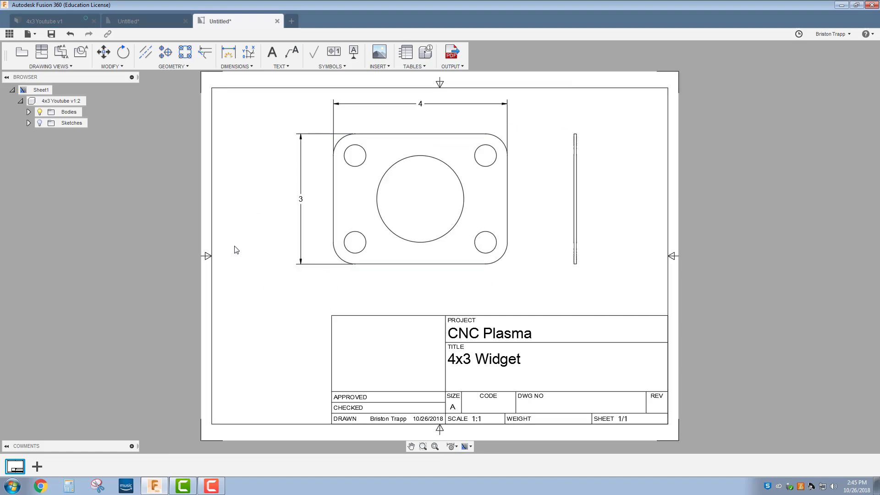
# Step: Add a Ø2 diameter callout to the large centre hole
pyautogui.click(229, 53)
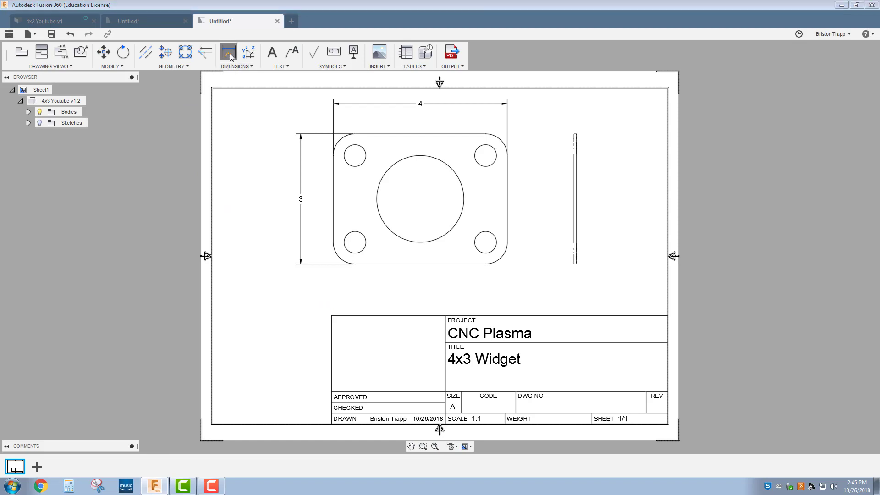
pyautogui.click(381, 183)
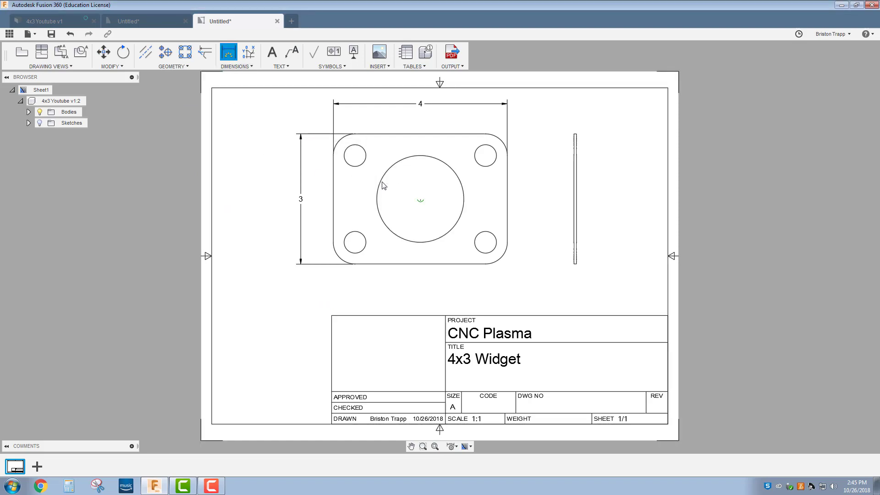
pyautogui.click(399, 219)
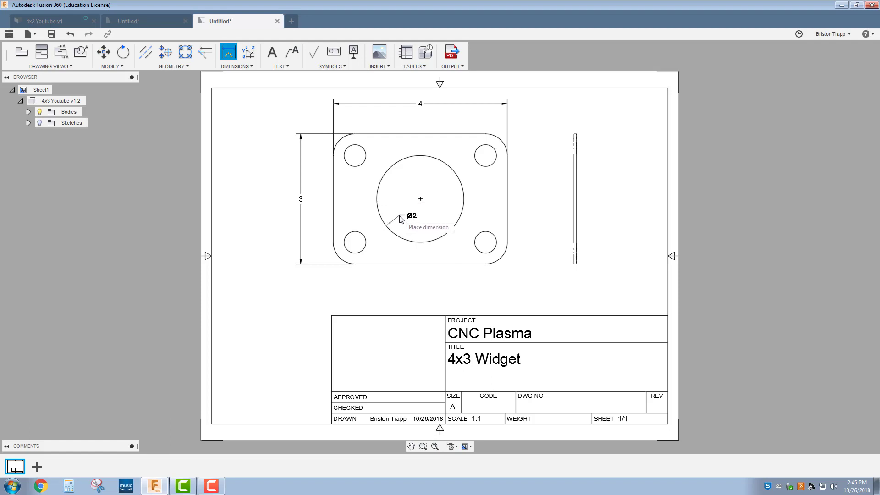
pyautogui.rightClick(422, 200)
pyautogui.click(458, 197)
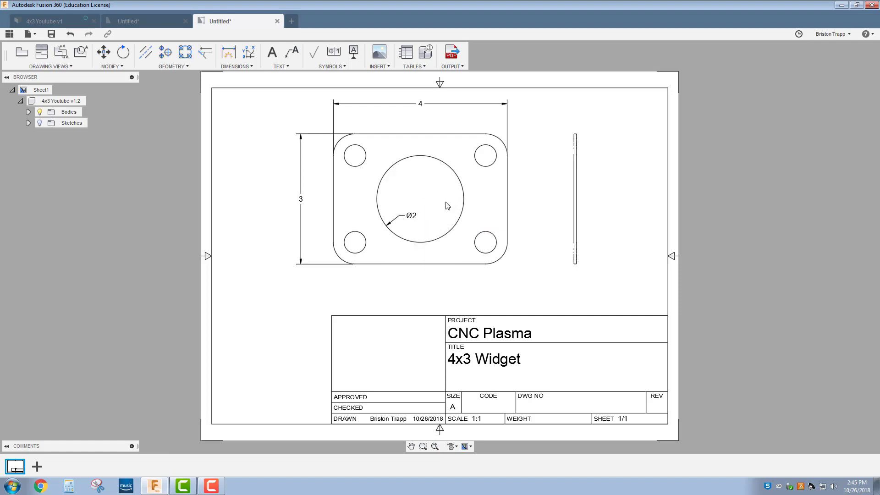
# Step: Add a Ø.5 diameter callout to the lower-right corner hole
pyautogui.rightClick(489, 249)
pyautogui.click(487, 217)
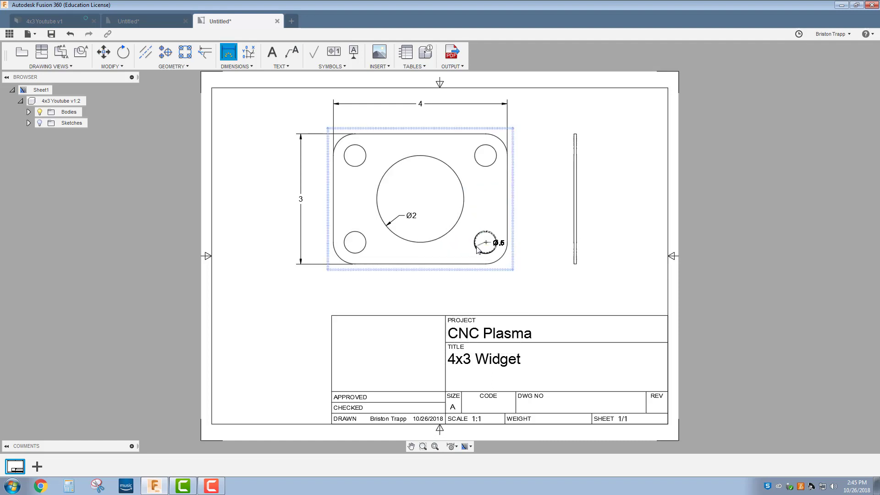
pyautogui.click(477, 249)
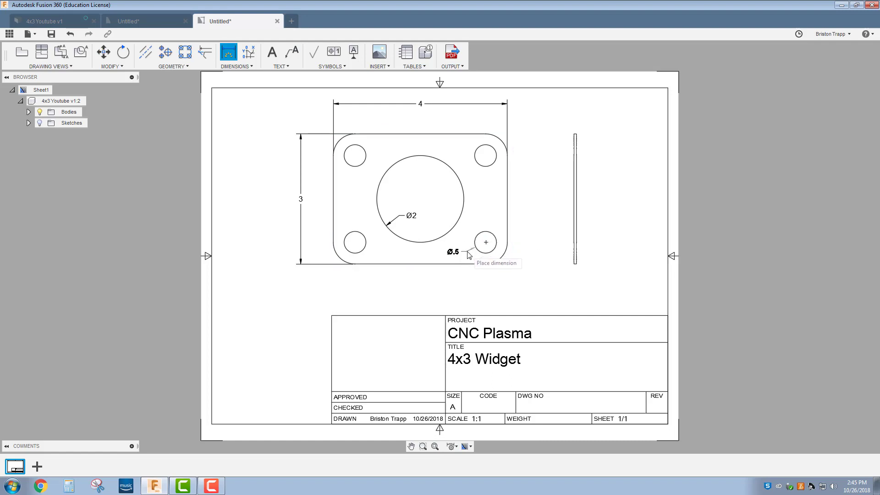
pyautogui.click(469, 255)
pyautogui.rightClick(491, 280)
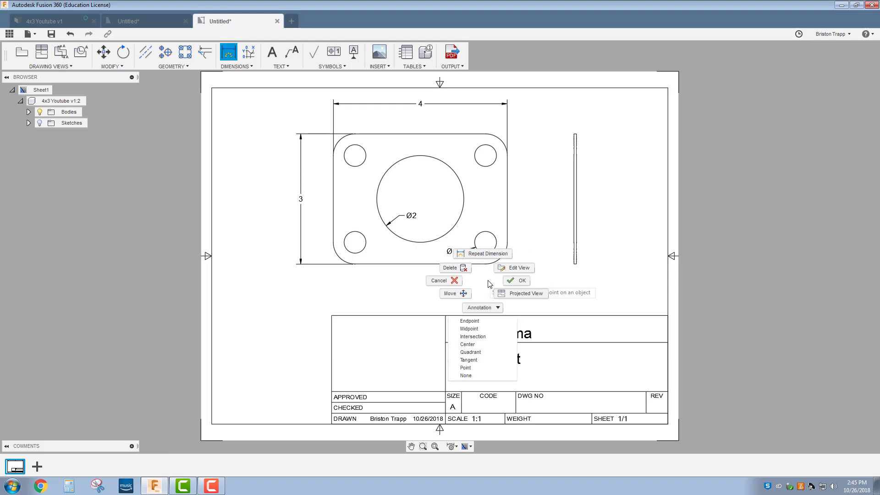
pyautogui.click(511, 282)
pyautogui.scroll(3, 493, 278)
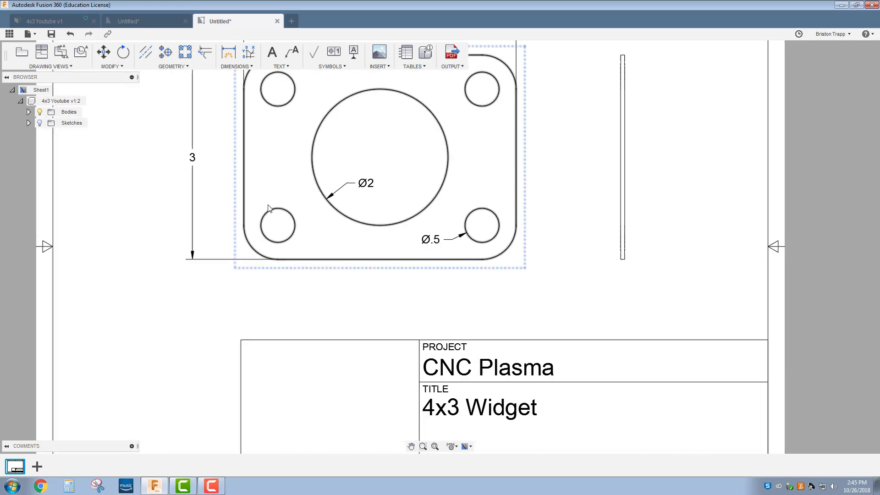
# Step: Append TYP to the corner-hole callout so it reads Ø.5 TYP
pyautogui.doubleClick(438, 242)
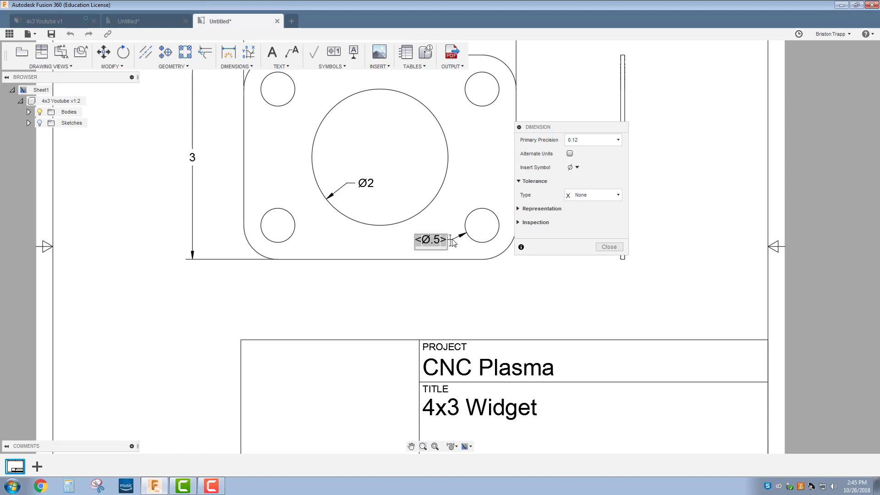
pyautogui.write('TYP')
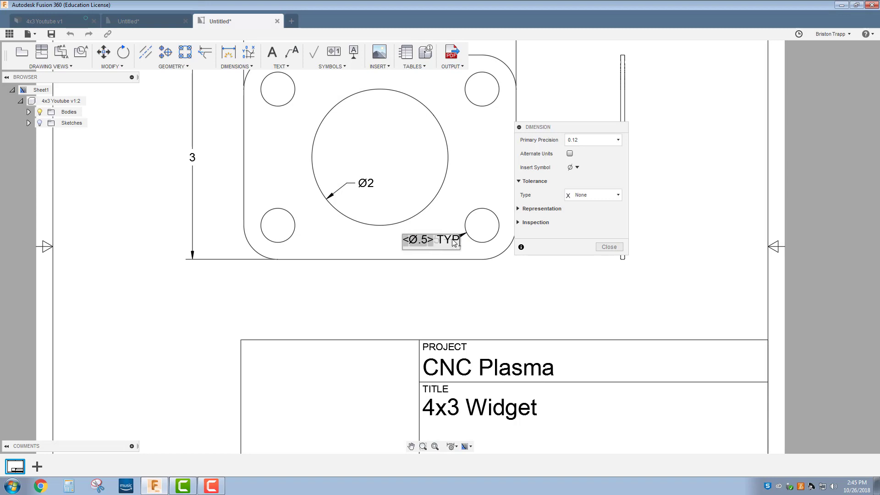
pyautogui.press('Return')
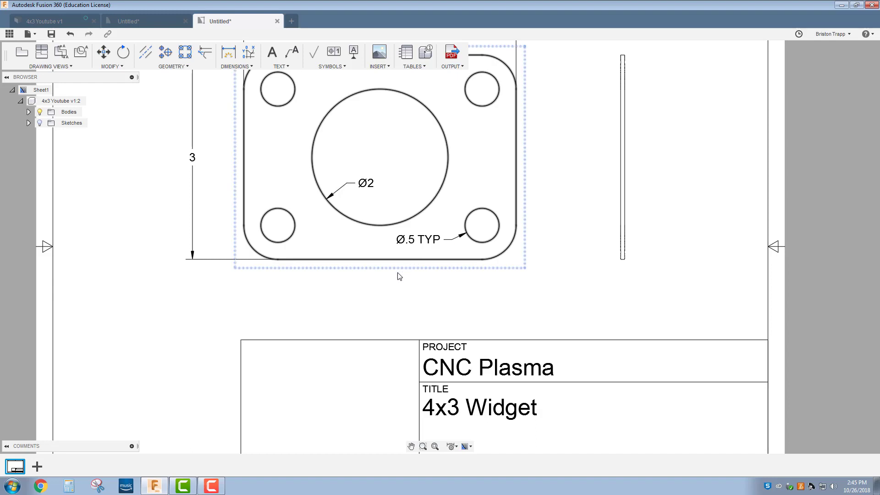
pyautogui.scroll(-3, 443, 302)
pyautogui.scroll(2, 447, 202)
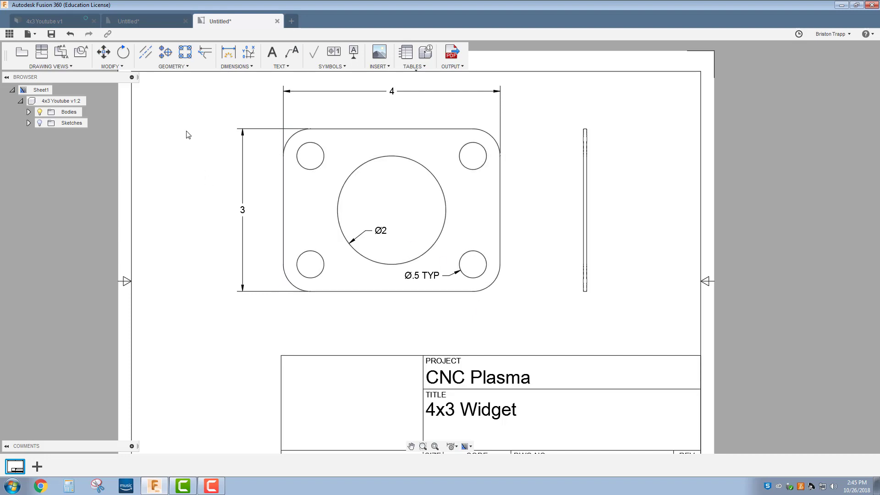
# Step: Add an R.5 radius dimension to the lower-right rounded corner
pyautogui.click(234, 67)
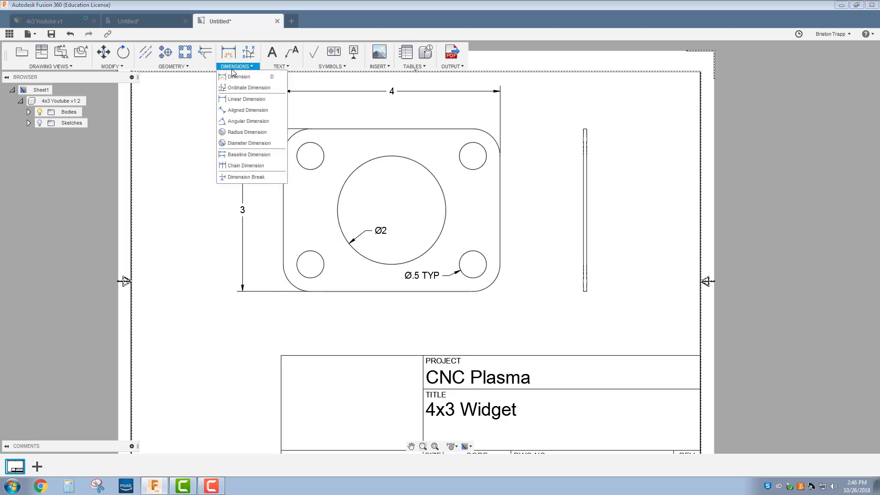
pyautogui.click(247, 132)
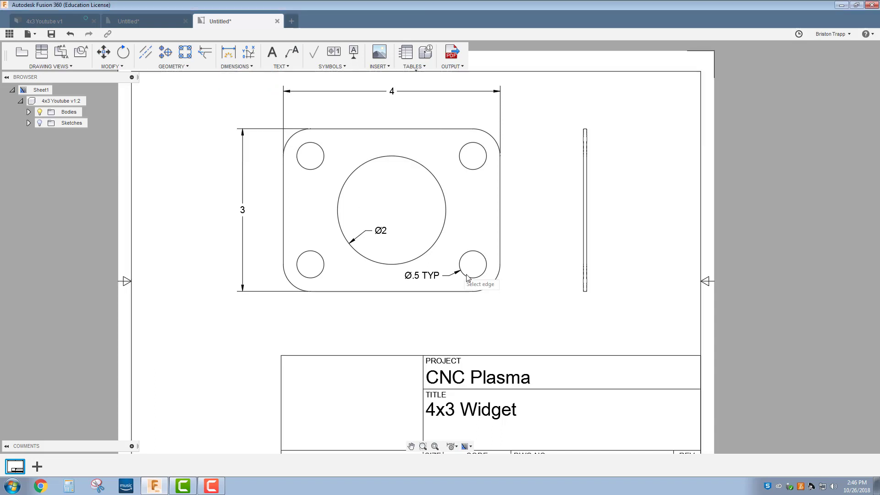
pyautogui.click(495, 285)
pyautogui.click(513, 303)
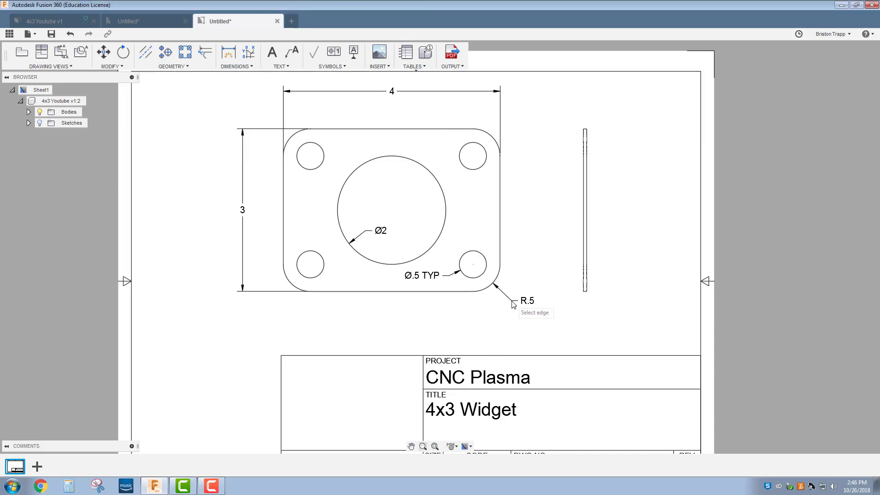
pyautogui.rightClick(448, 330)
pyautogui.click(499, 326)
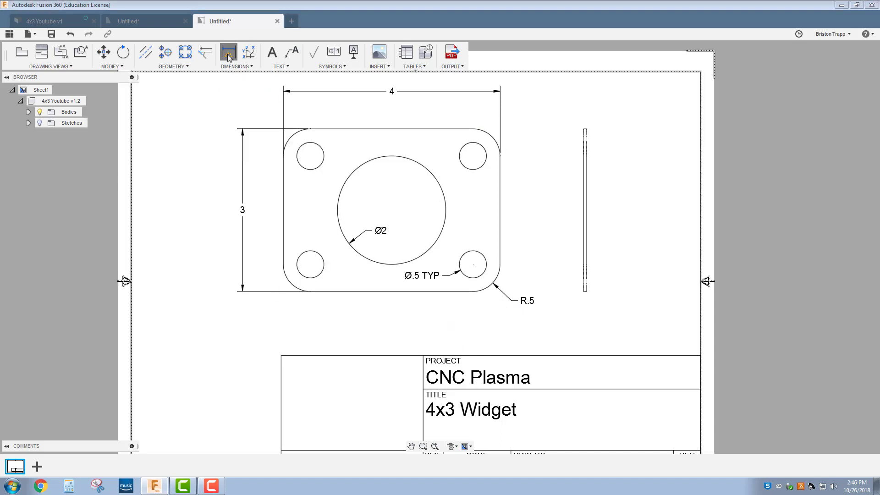
# Step: Dimension the lower-left corner as R.5, then delete that extra radius
pyautogui.click(228, 52)
pyautogui.click(290, 285)
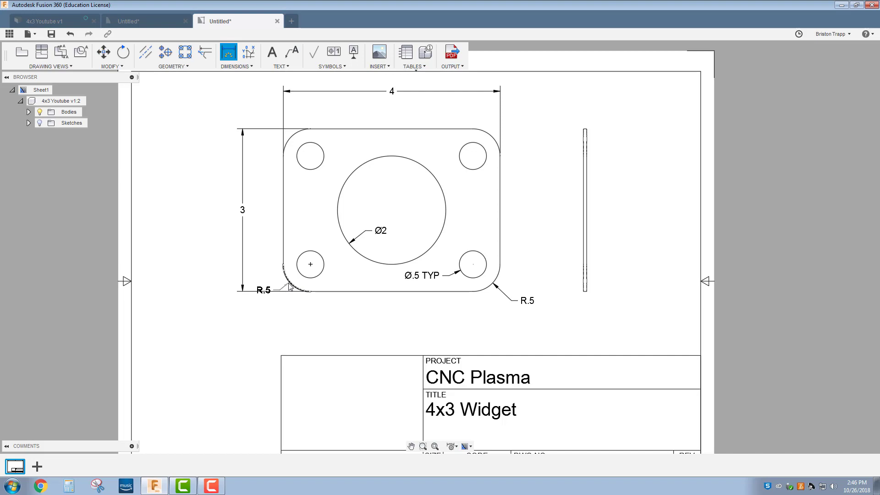
pyautogui.click(269, 306)
pyautogui.press('Escape')
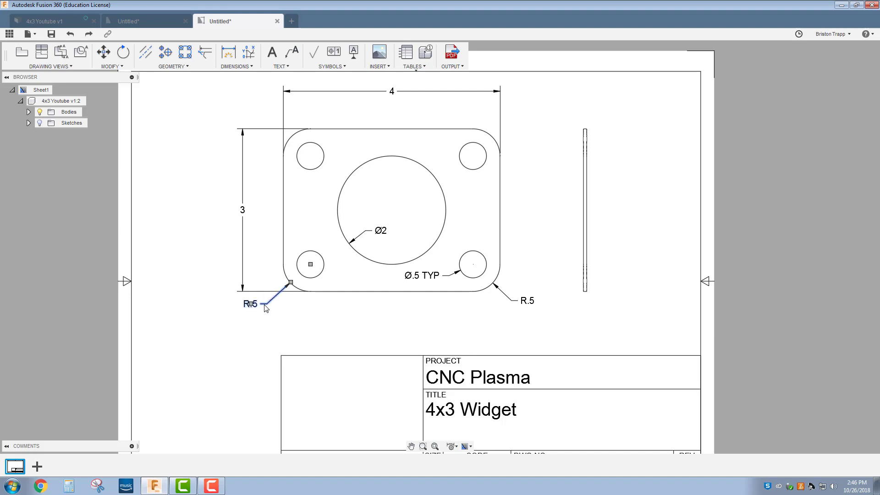
pyautogui.press('Delete')
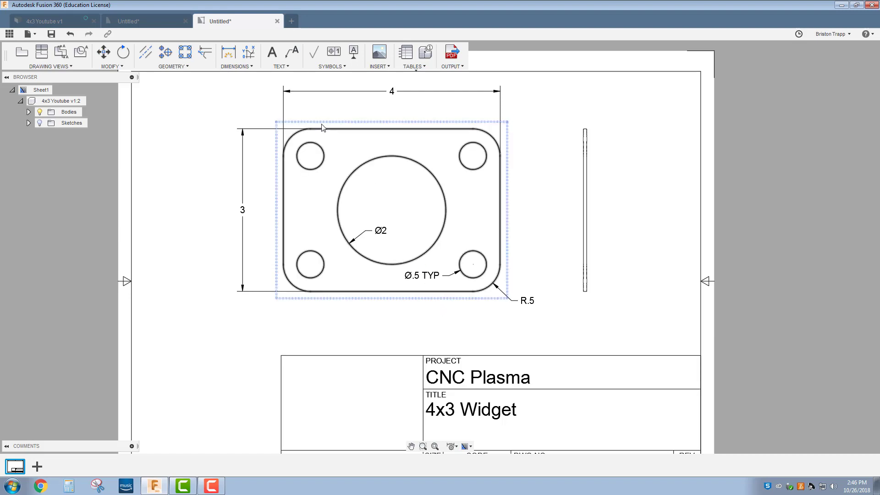
pyautogui.click(228, 52)
pyautogui.scroll(1, 490, 288)
pyautogui.scroll(1, 489, 285)
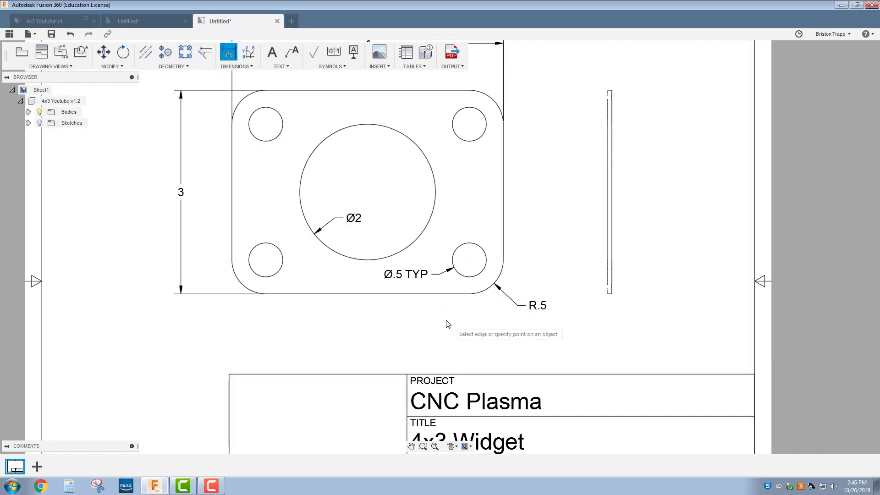
pyautogui.click(459, 254)
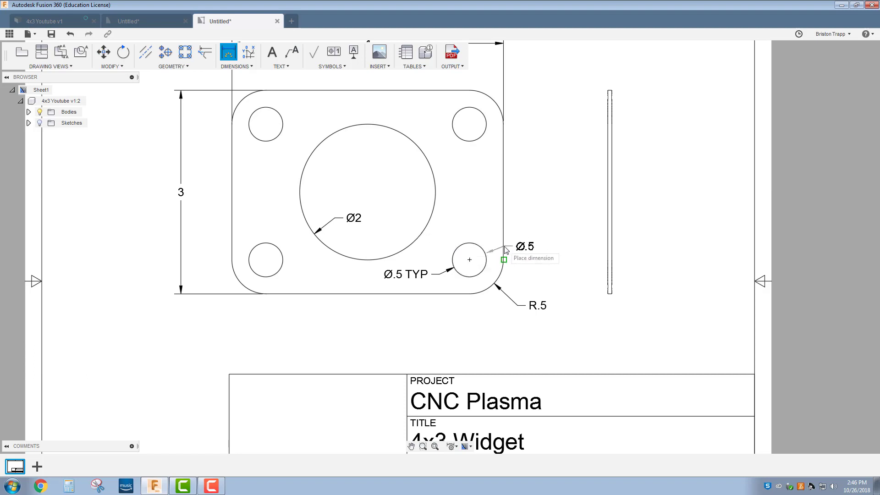
pyautogui.click(499, 259)
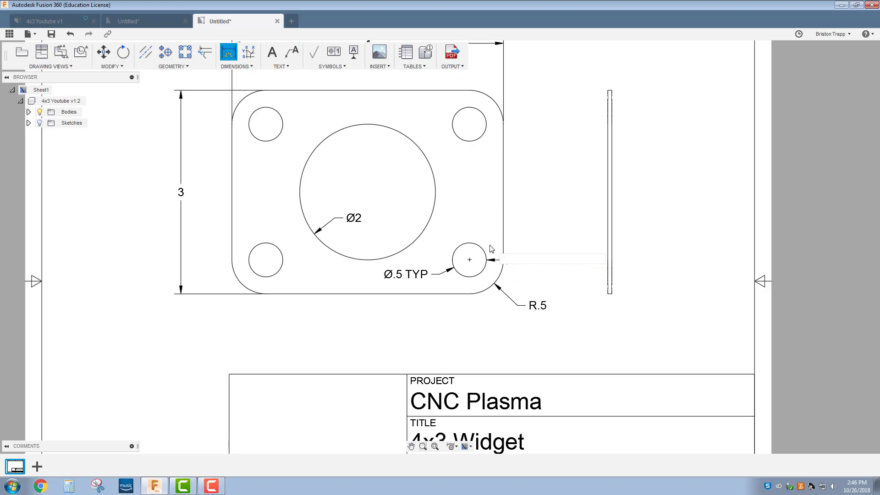
pyautogui.press('Escape')
pyautogui.hotkey('ctrl', 'z')
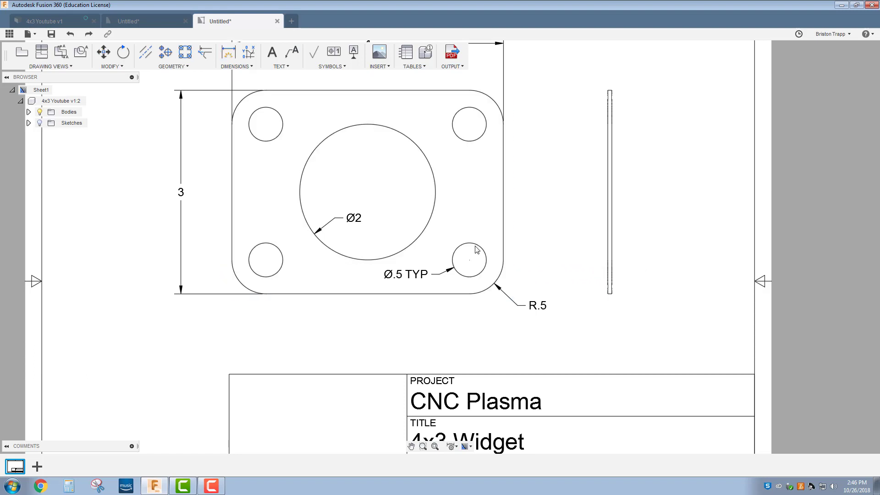
# Step: Place center marks on the four corner holes and the large Ø2 circle
pyautogui.click(167, 52)
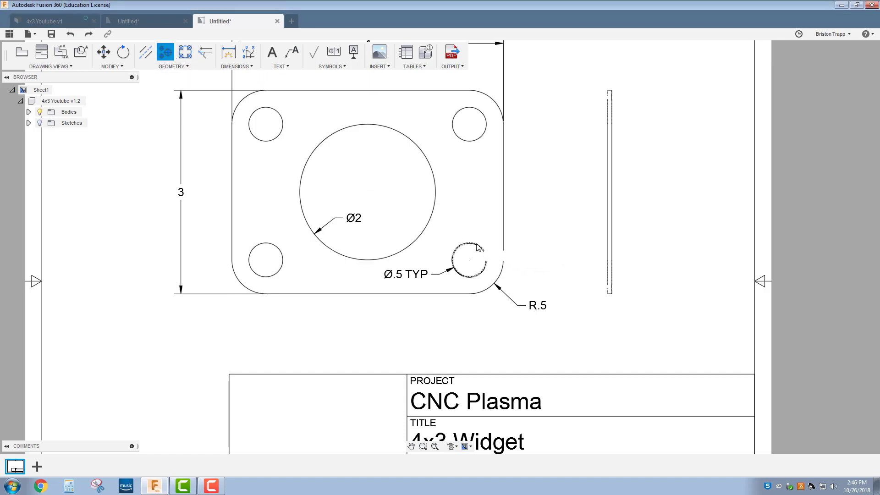
pyautogui.click(486, 259)
pyautogui.click(468, 144)
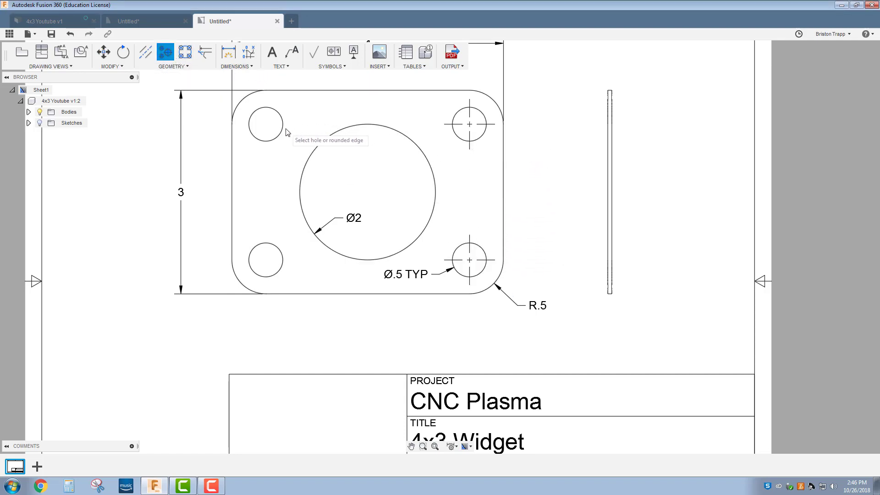
pyautogui.click(279, 138)
pyautogui.click(273, 255)
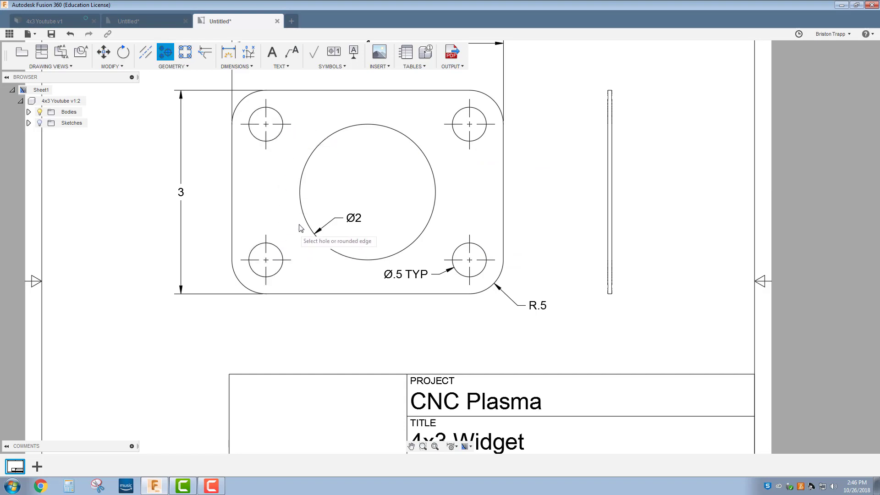
pyautogui.click(303, 223)
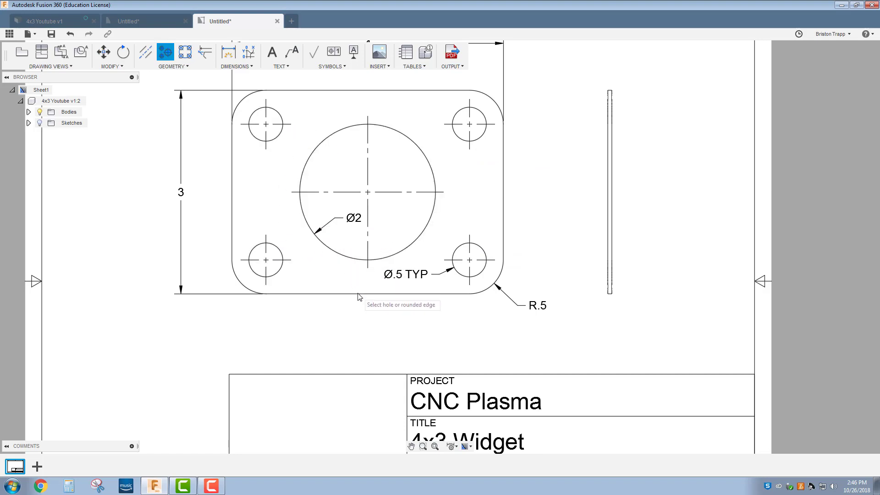
# Step: Start a dimension from the bottom-right hole's centre to the plate's right edge
pyautogui.click(228, 52)
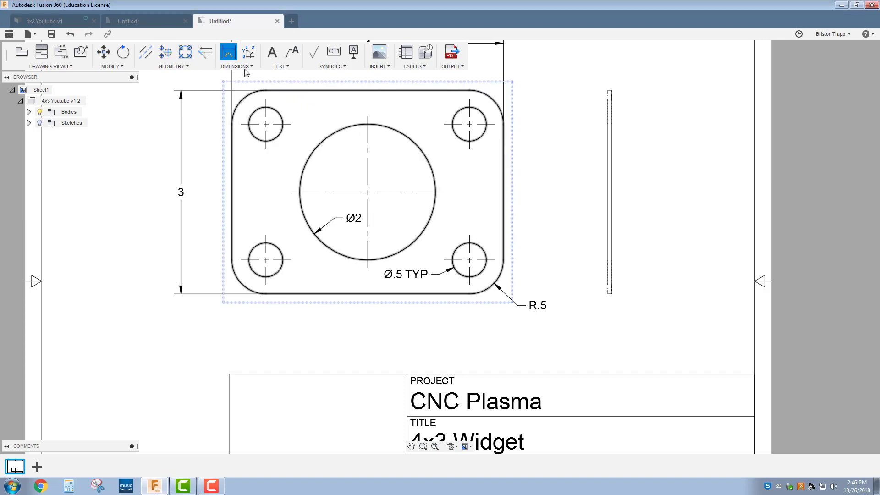
pyautogui.click(471, 260)
pyautogui.click(503, 248)
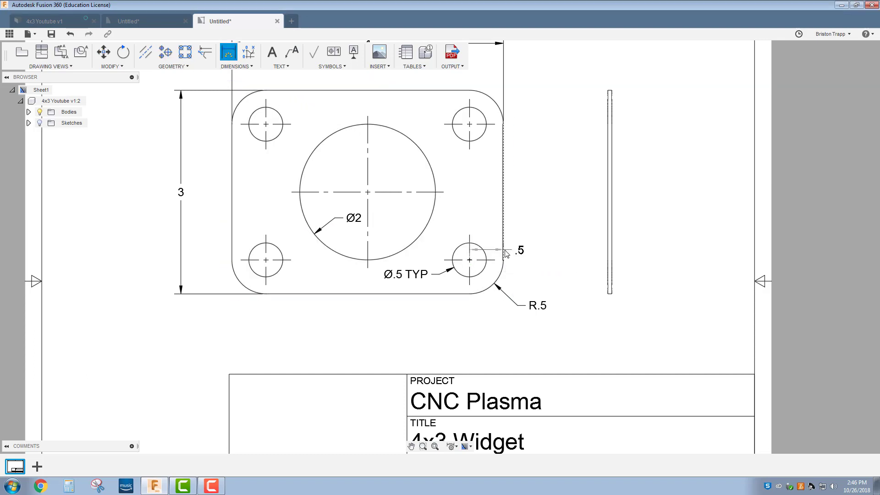
# Step: Place .5 offsets from the hole centre to the right and bottom edges, then finish dimensioning
pyautogui.click(555, 228)
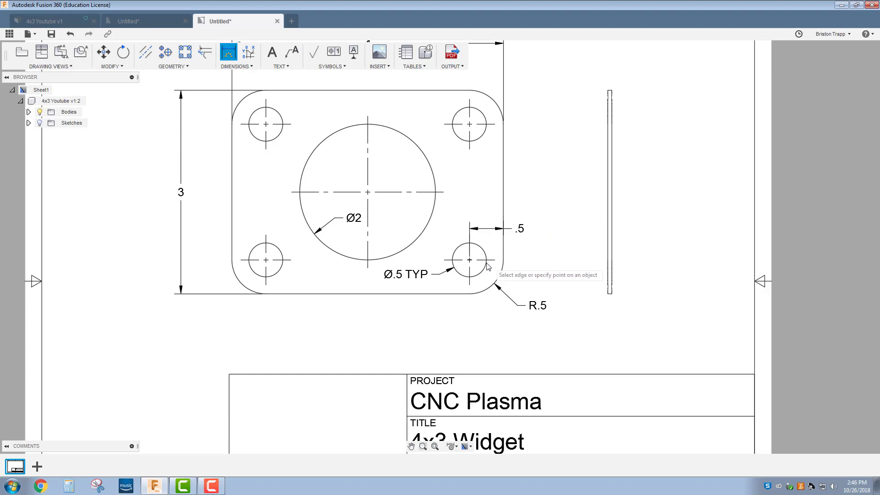
pyautogui.click(470, 260)
pyautogui.click(472, 293)
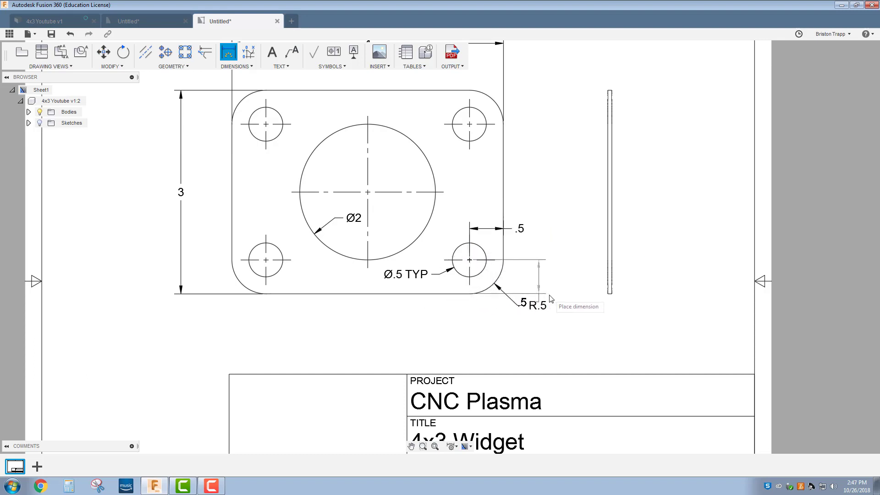
pyautogui.click(464, 298)
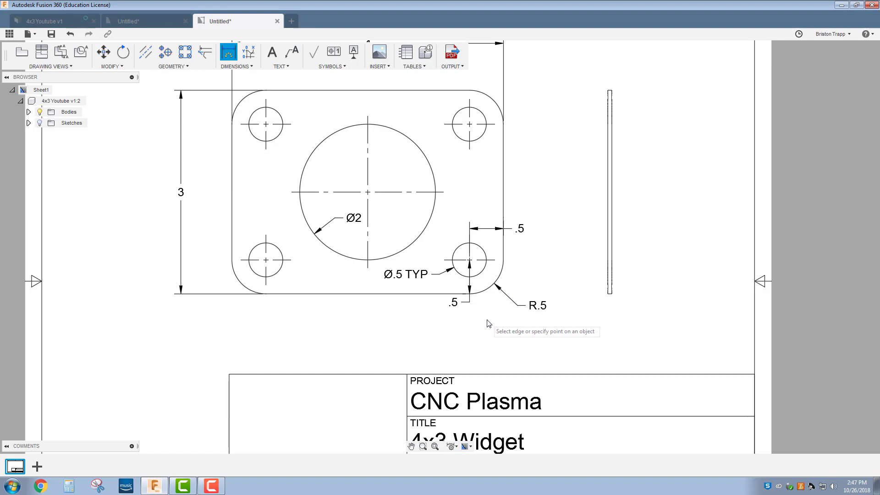
pyautogui.rightClick(488, 324)
pyautogui.click(513, 326)
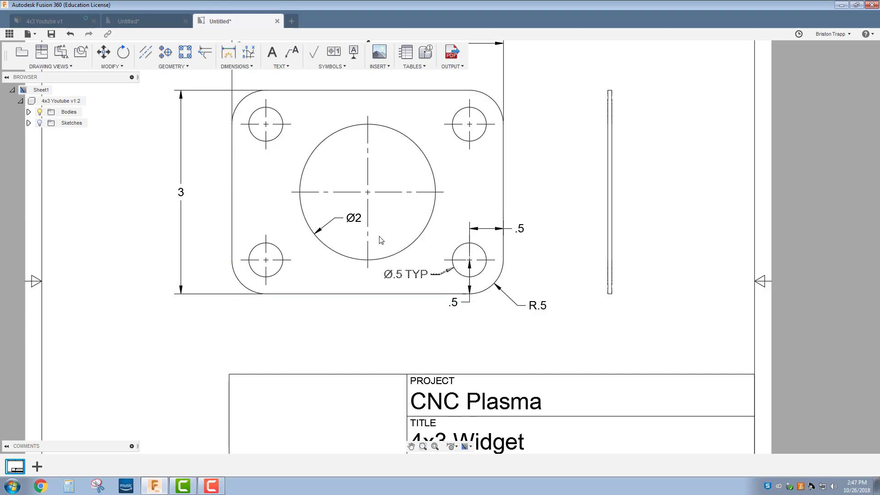
# Step: Dimension the large circle's centre 2 from the plate's left edge and 1.5 from its top edge
pyautogui.rightClick(272, 192)
pyautogui.click(272, 161)
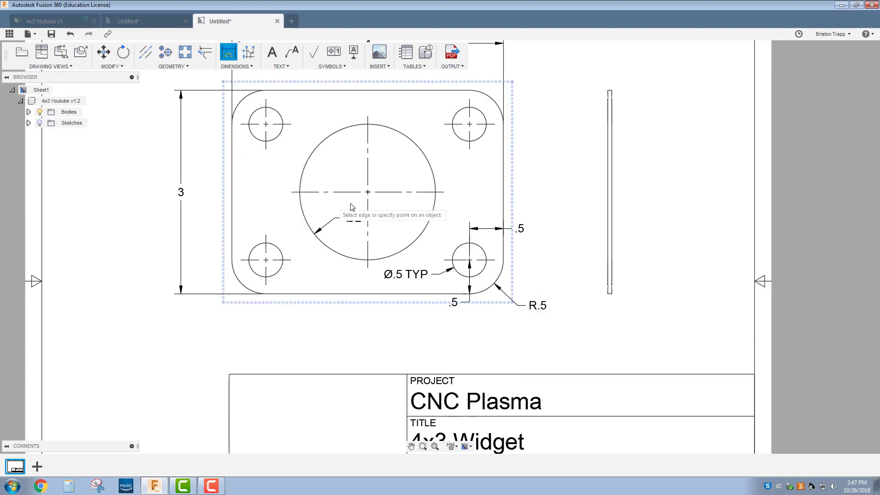
pyautogui.click(367, 193)
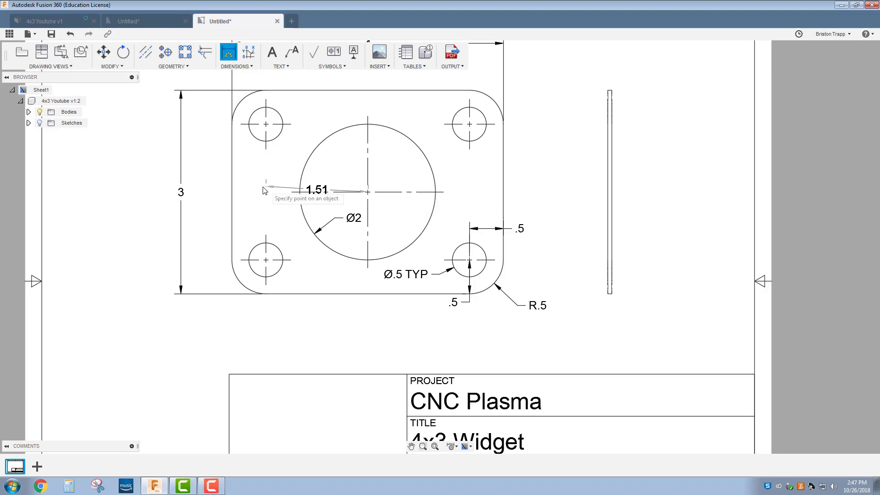
pyautogui.click(233, 192)
pyautogui.click(262, 82)
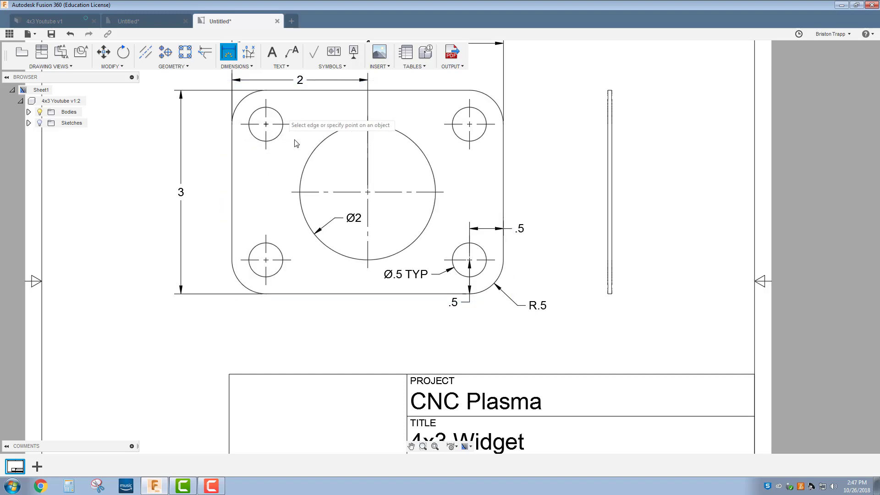
pyautogui.click(368, 193)
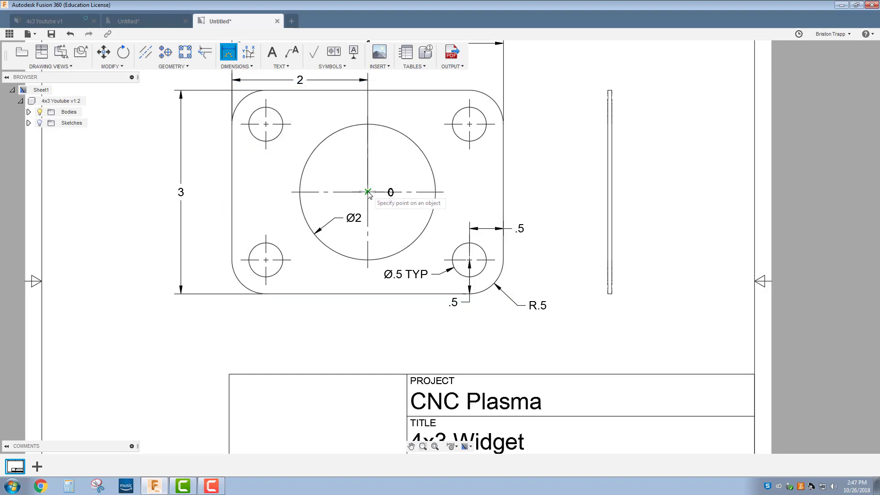
pyautogui.click(358, 91)
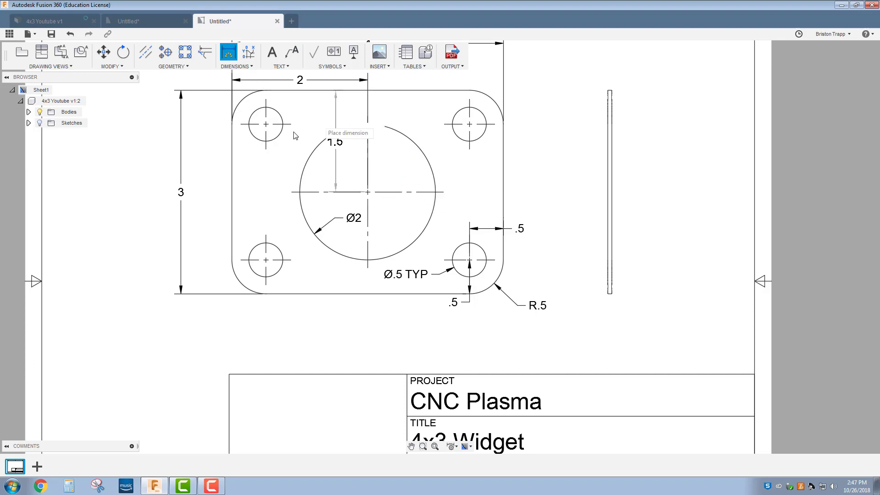
pyautogui.click(216, 172)
pyautogui.rightClick(207, 209)
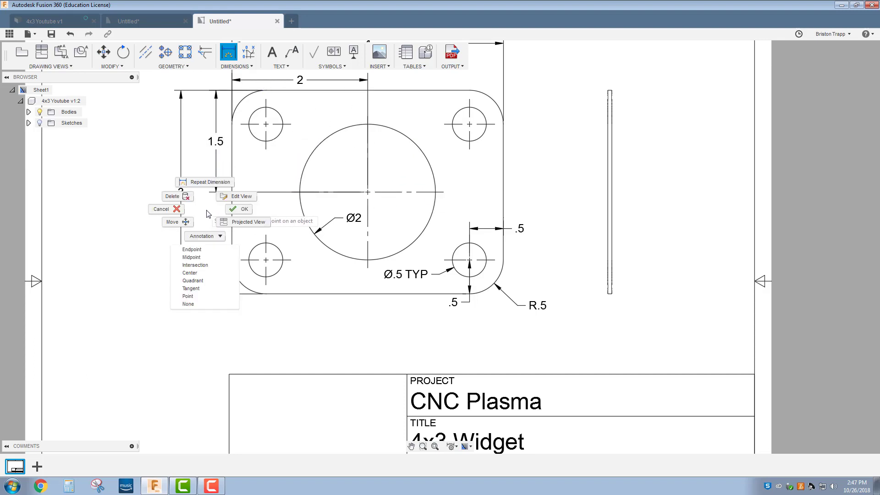
pyautogui.click(238, 210)
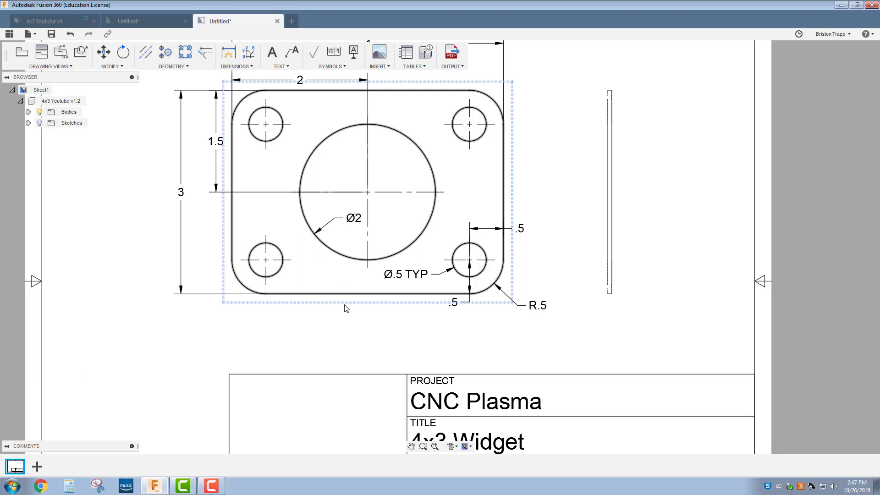
# Step: Zoom out and back in to bring the whole drawing sheet into view
pyautogui.scroll(-4, 345, 306)
pyautogui.scroll(3, 365, 232)
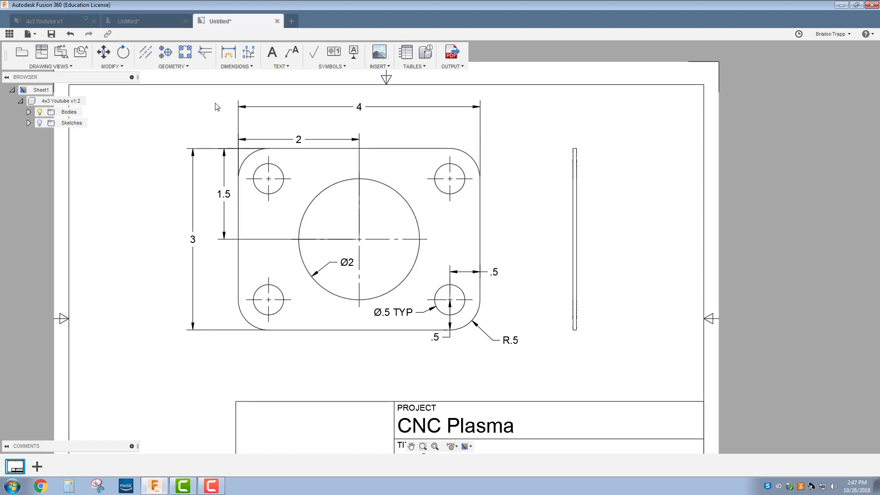
# Step: Start a side-view dimension with D, then cancel the stray 2 dimension
pyautogui.press('d')
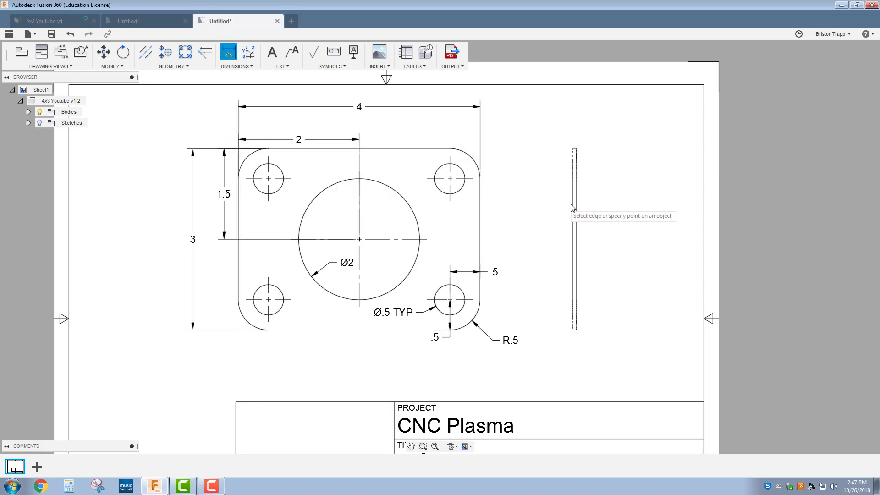
pyautogui.click(574, 206)
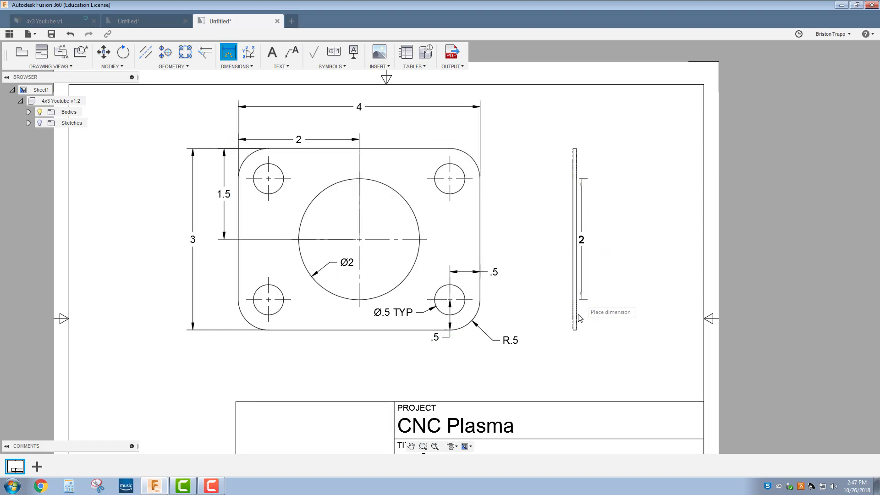
pyautogui.press('Escape')
pyautogui.scroll(3, 604, 278)
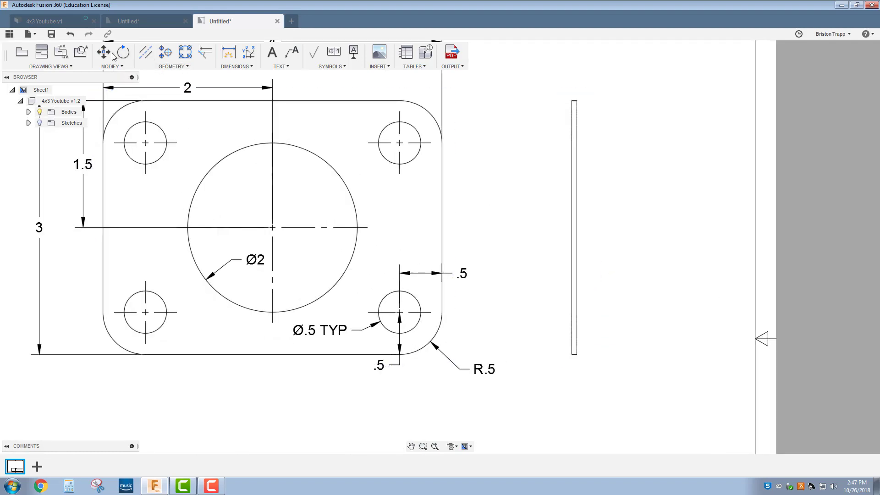
# Step: Dimension the side view's thickness as .06 between its left and right edges, placed above
pyautogui.click(227, 53)
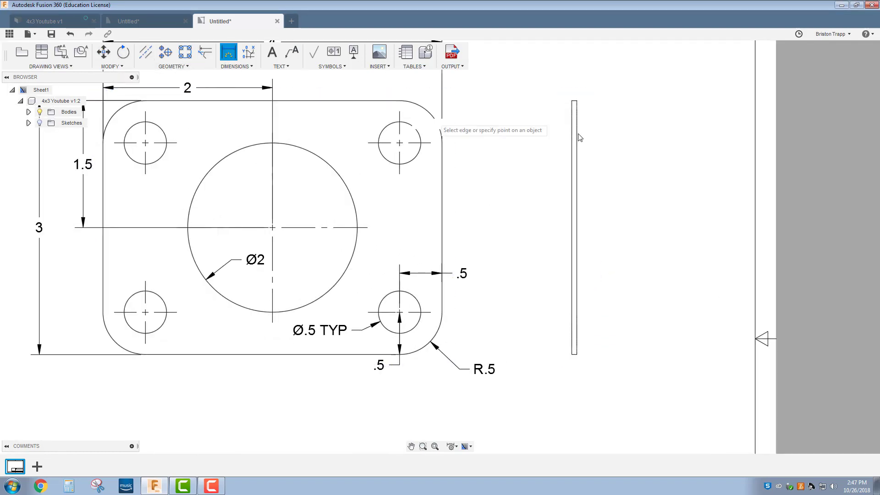
pyautogui.click(573, 167)
pyautogui.click(576, 166)
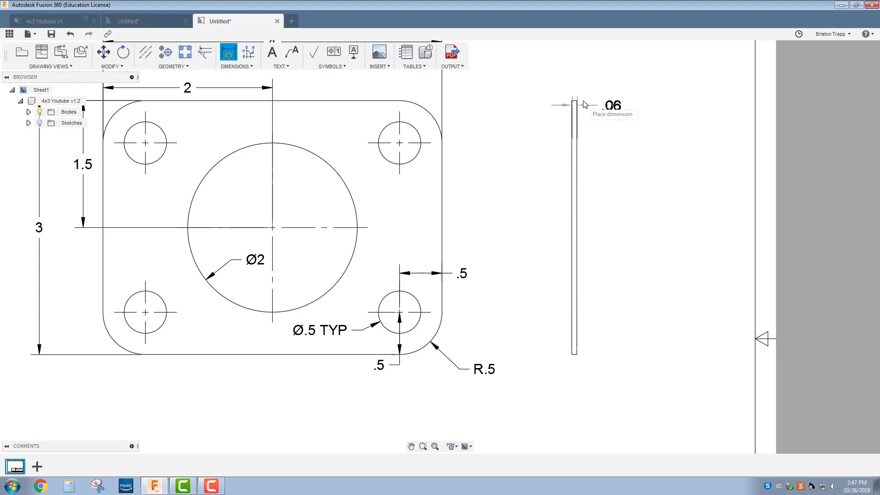
pyautogui.click(579, 81)
pyautogui.rightClick(595, 110)
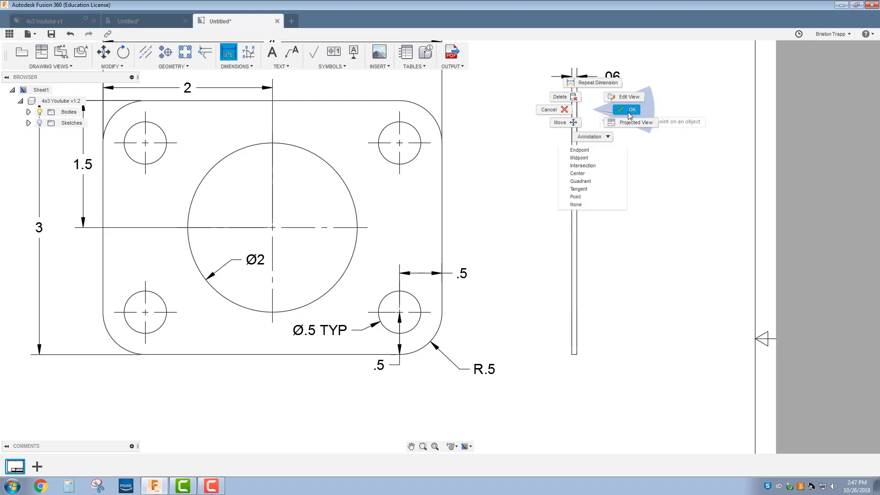
pyautogui.click(629, 111)
pyautogui.scroll(-3, 520, 228)
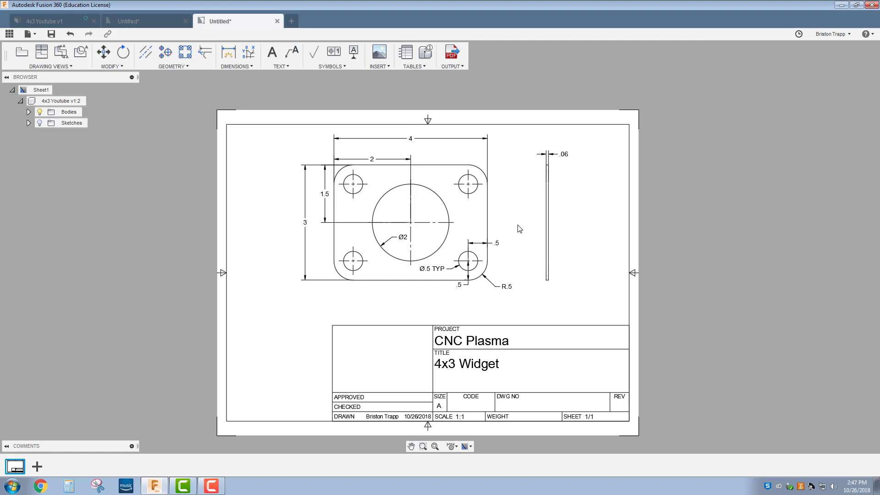
# Step: Save the plate drawing as '4x3 Youtube Drawing' in the Plasma location, creating version v0
pyautogui.click(51, 35)
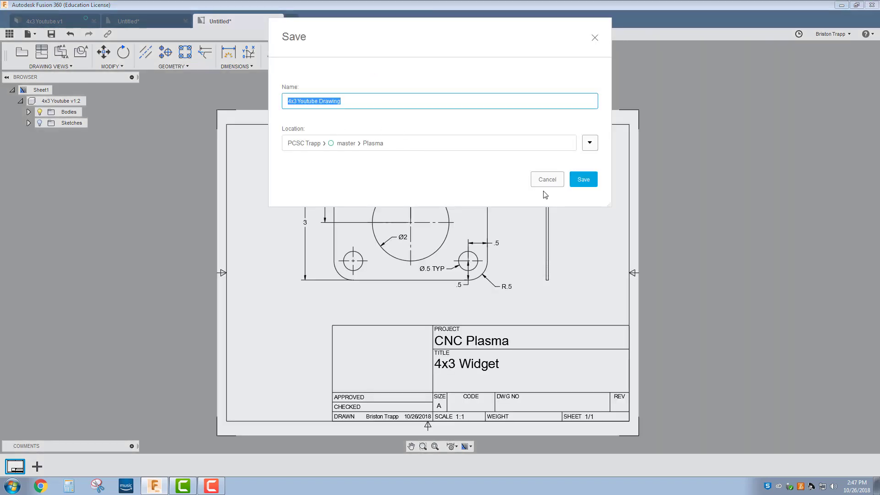
pyautogui.click(580, 179)
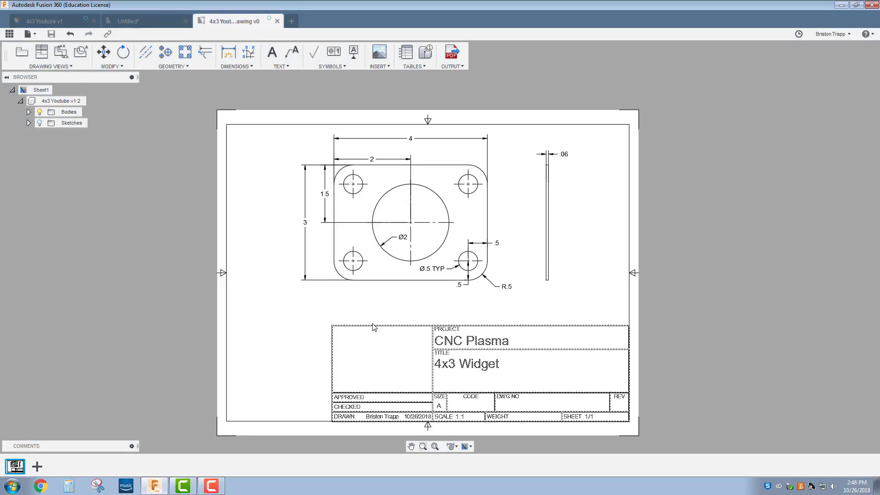
# Step: Set the R.5 dimension's primary precision to 0.12345 with tolerance None, enabling alternate units
pyautogui.scroll(1, 379, 309)
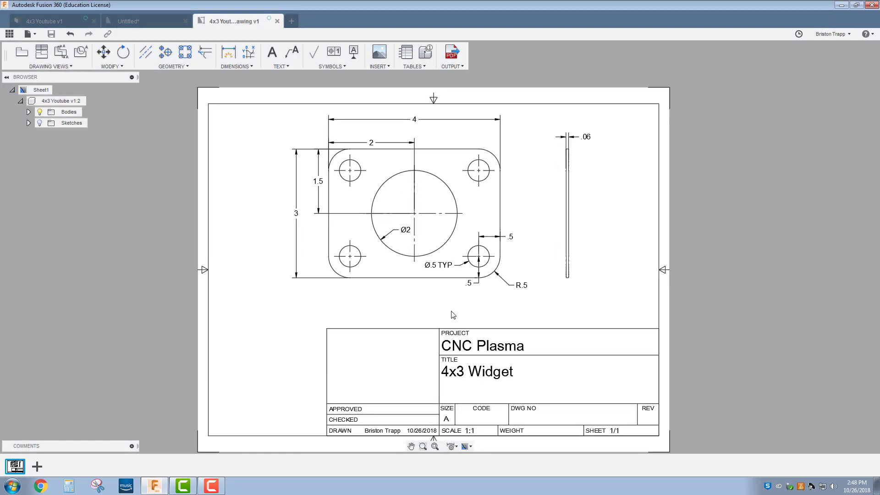
pyautogui.doubleClick(523, 287)
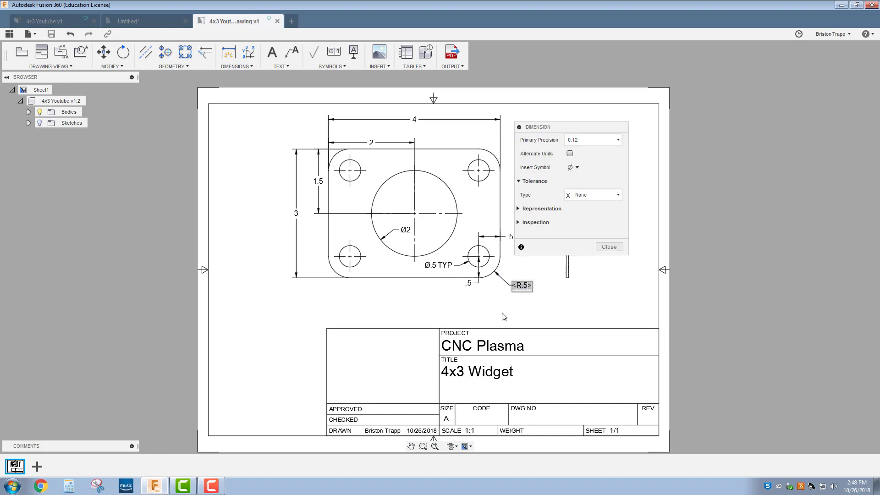
pyautogui.click(616, 141)
pyautogui.click(607, 198)
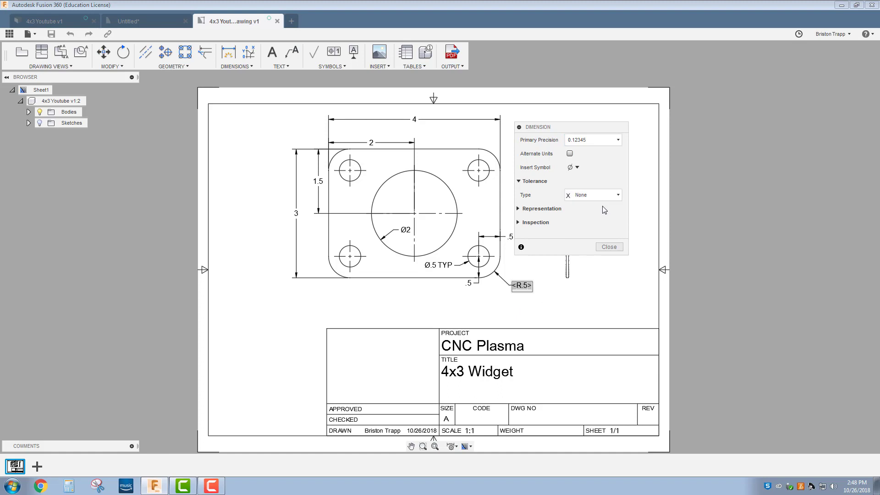
pyautogui.click(570, 154)
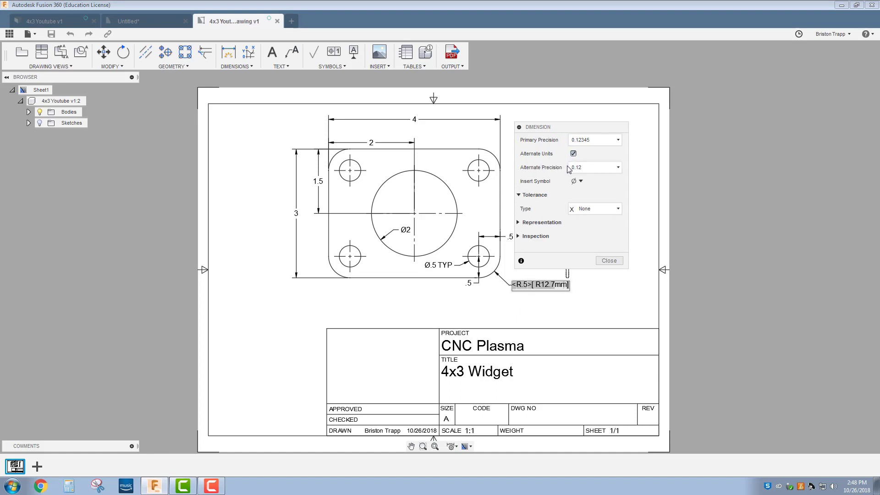
pyautogui.click(587, 211)
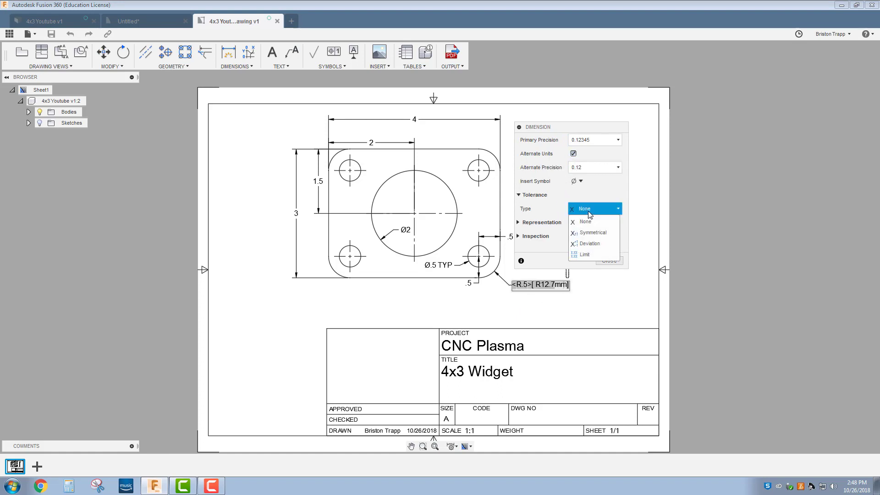
pyautogui.click(558, 256)
pyautogui.click(604, 261)
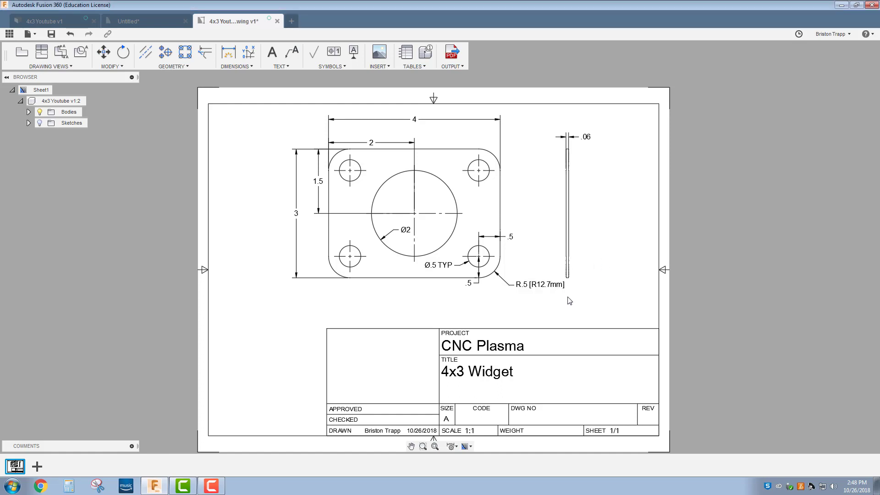
# Step: Reopen the R.5 dimension, keep tolerance None, and turn the alternate metric units back off
pyautogui.doubleClick(553, 288)
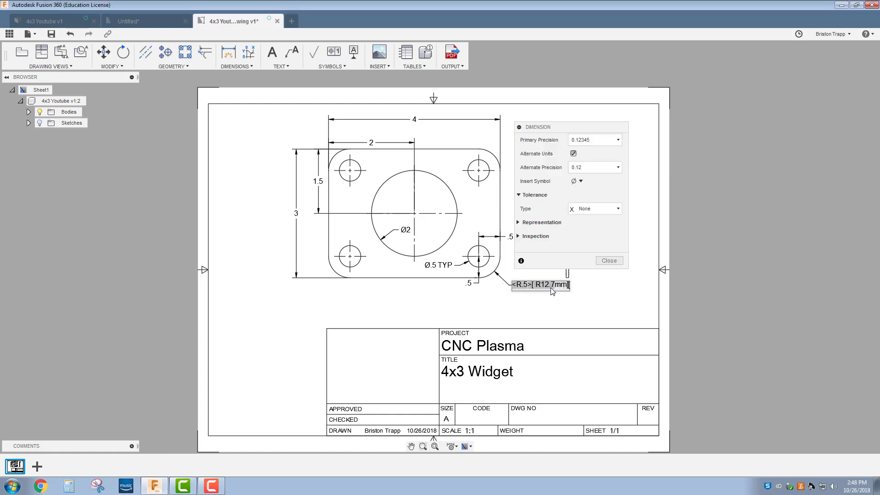
pyautogui.click(590, 208)
pyautogui.click(592, 223)
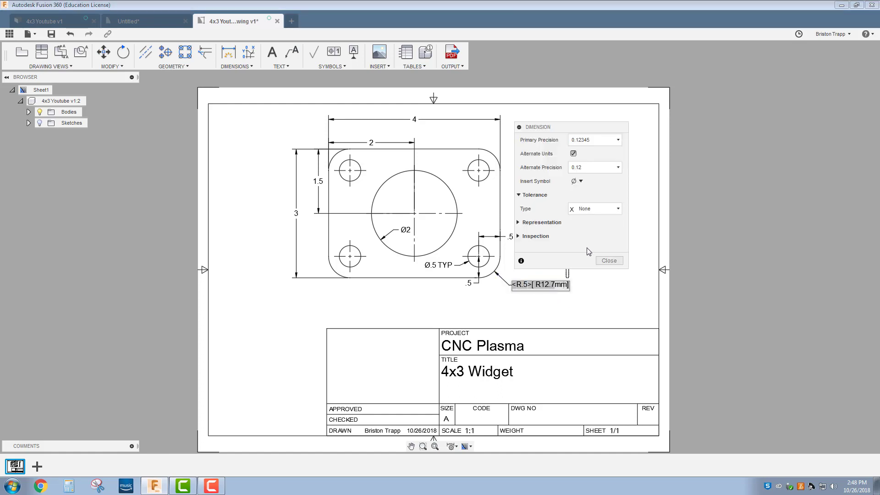
pyautogui.click(610, 262)
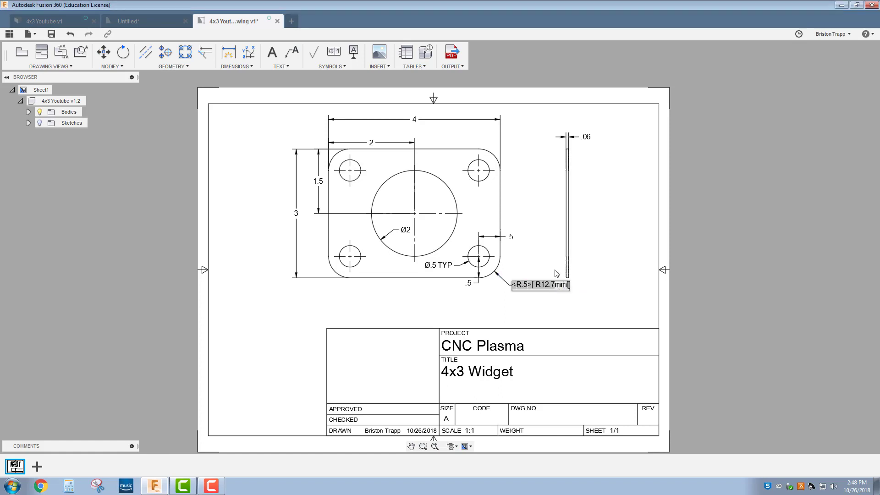
pyautogui.doubleClick(556, 285)
pyautogui.click(574, 154)
pyautogui.click(608, 247)
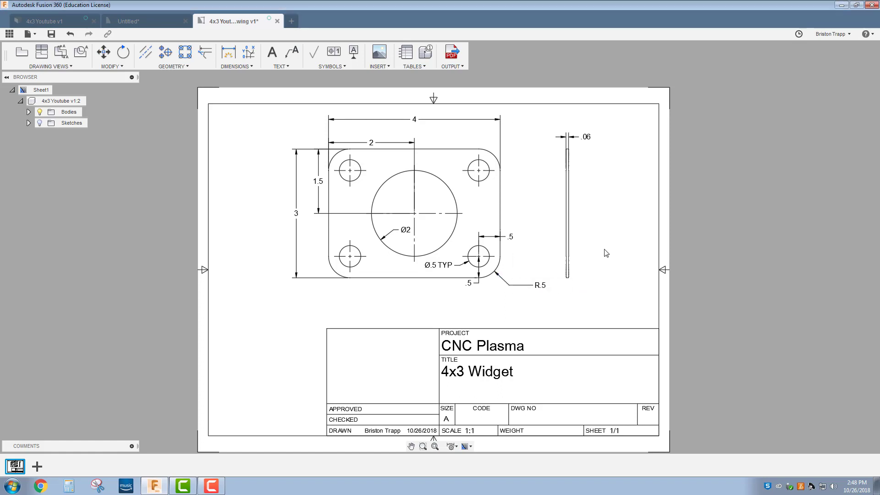
pyautogui.click(460, 67)
pyautogui.click(461, 78)
pyautogui.click(39, 37)
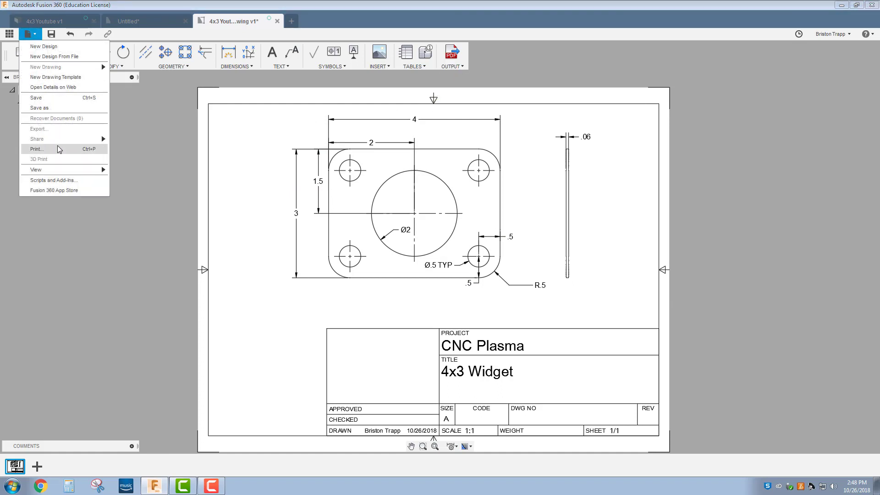
pyautogui.click(265, 322)
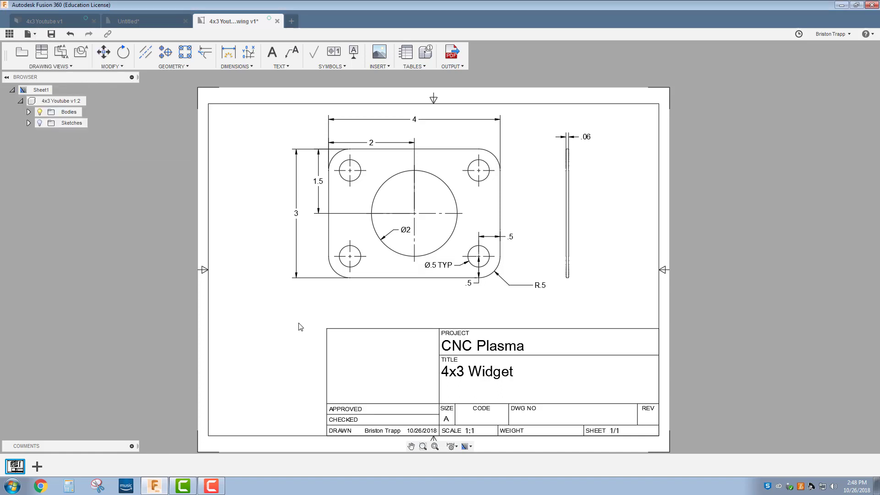